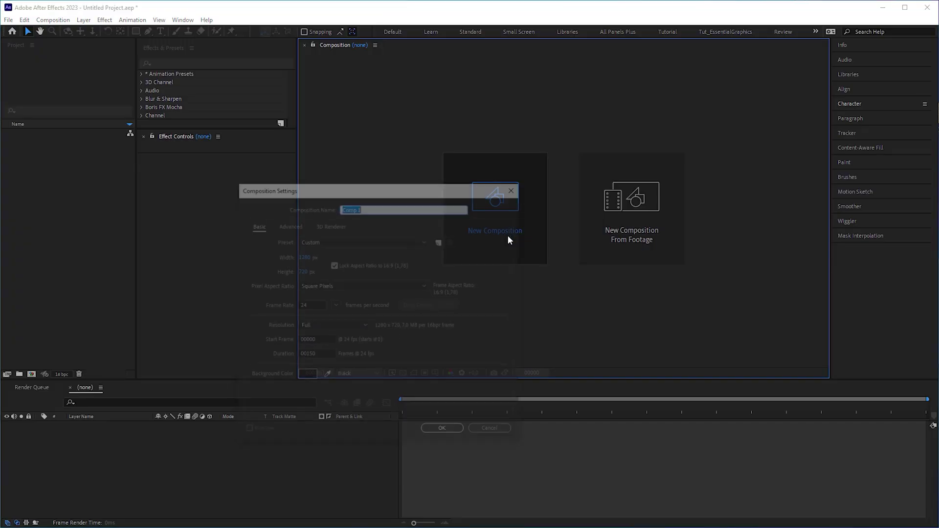
# Create a 3840-pixel-wide composition named Main
pyautogui.click(303, 256)
pyautogui.write('3840')
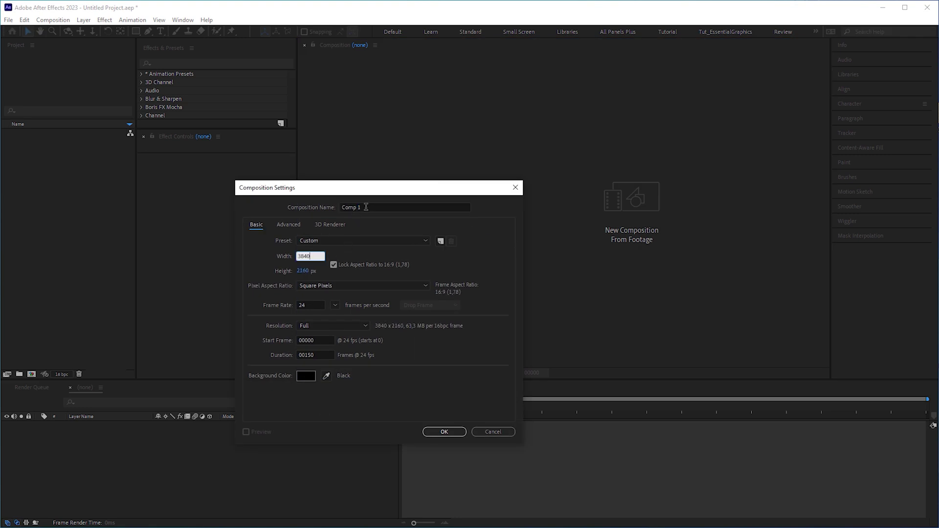
pyautogui.moveTo(366, 207); pyautogui.dragTo(335, 208)
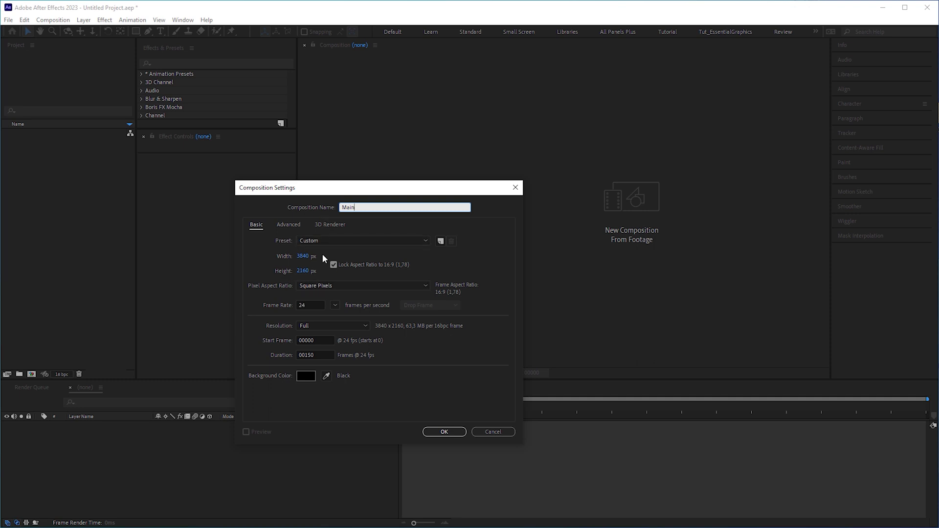
pyautogui.press('Return')
# Add a pure white solid layer sized 4400 × 2200 px
pyautogui.hotkey('ctrl', 'y')
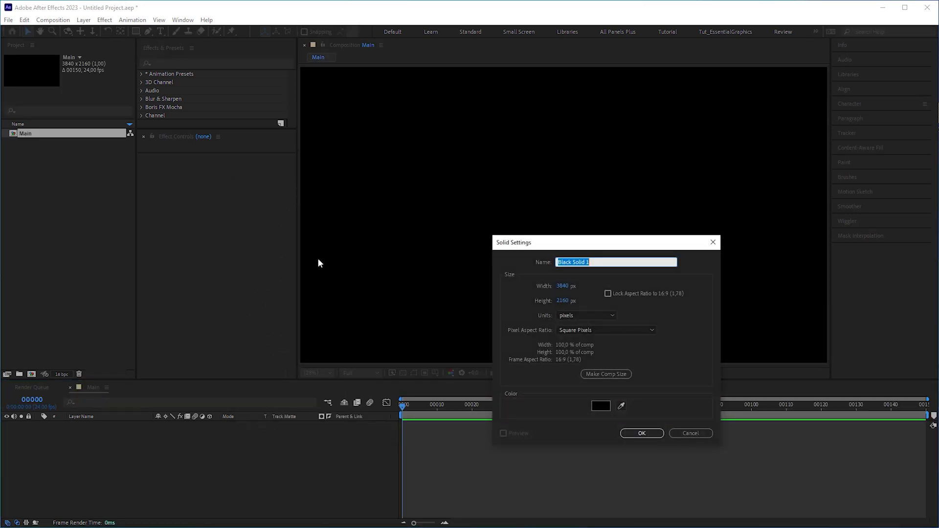
pyautogui.click(600, 406)
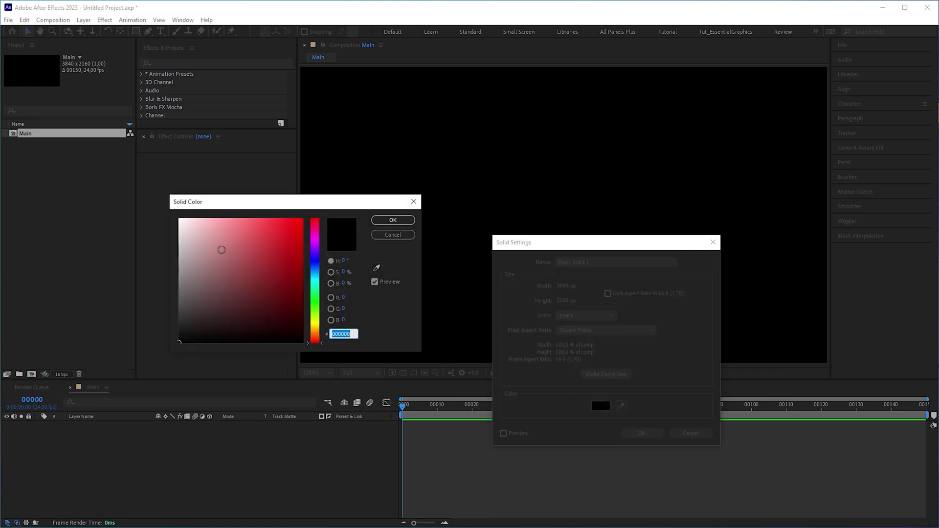
pyautogui.moveTo(221, 250); pyautogui.dragTo(172, 215)
pyautogui.press('Return')
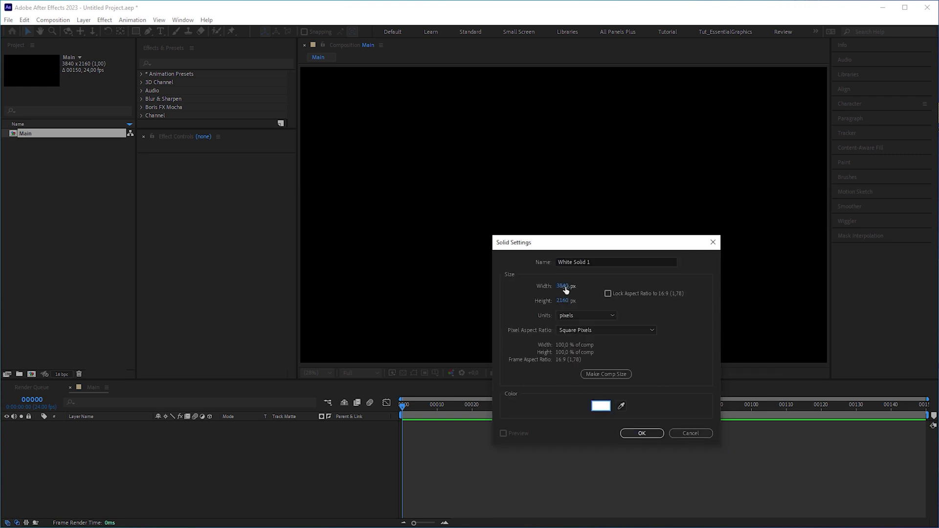
pyautogui.click(563, 287)
pyautogui.write('4400')
pyautogui.click(564, 301)
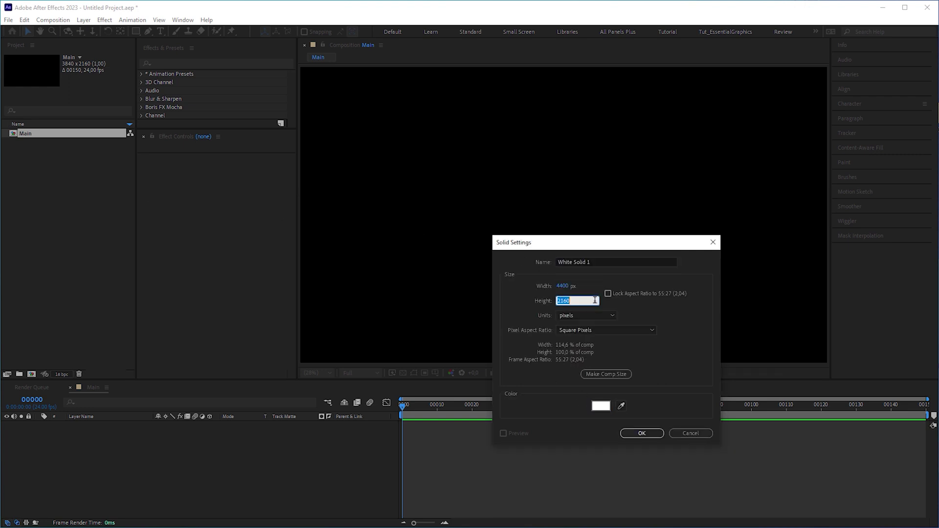
pyautogui.write('200')
pyautogui.press('Return')
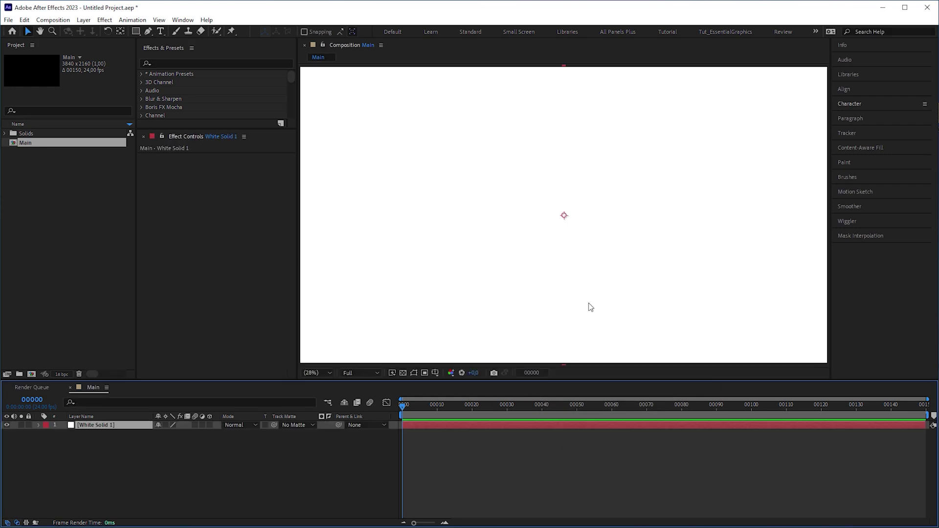
# Apply the CC Ball Action effect to the white solid
pyautogui.click(219, 63)
pyautogui.write('cc ba')
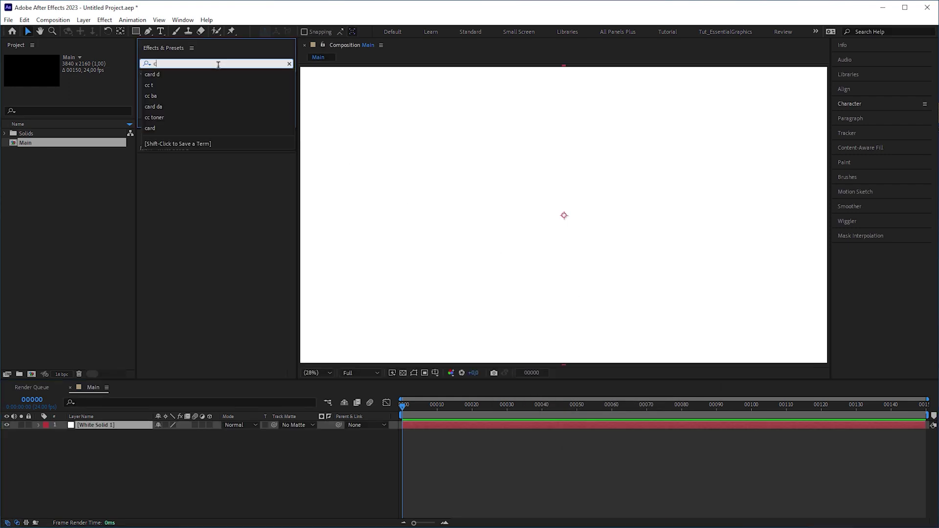
pyautogui.click(192, 83)
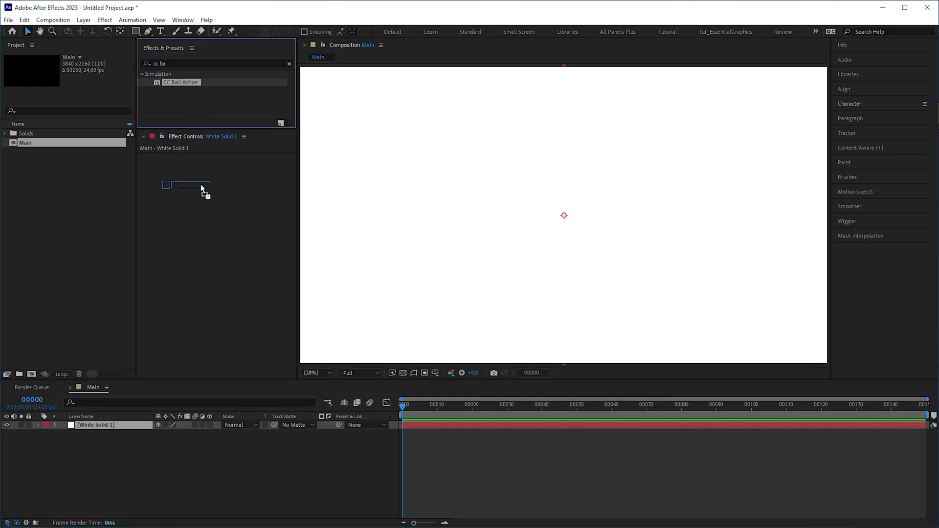
pyautogui.moveTo(202, 188); pyautogui.dragTo(202, 190)
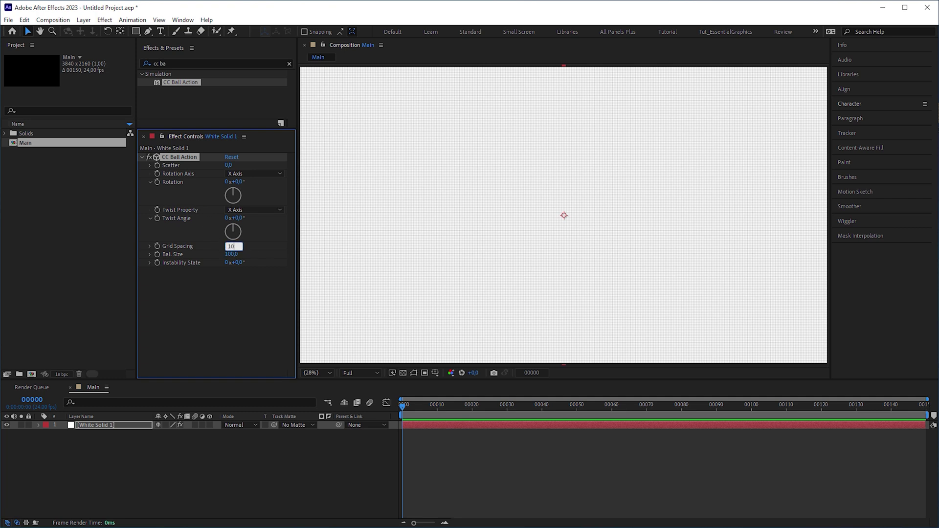
# Set CC Ball Action Grid Spacing to 10 and Ball Size to 49
pyautogui.write('10')
pyautogui.press('Return')
pyautogui.press('.')
pyautogui.press('.')
pyautogui.press('.')
pyautogui.press('.')
pyautogui.press('.')
pyautogui.moveTo(233, 256)
pyautogui.mouseDown()
pyautogui.moveTo(213, 256)
pyautogui.moveTo(233, 258)
pyautogui.mouseUp()
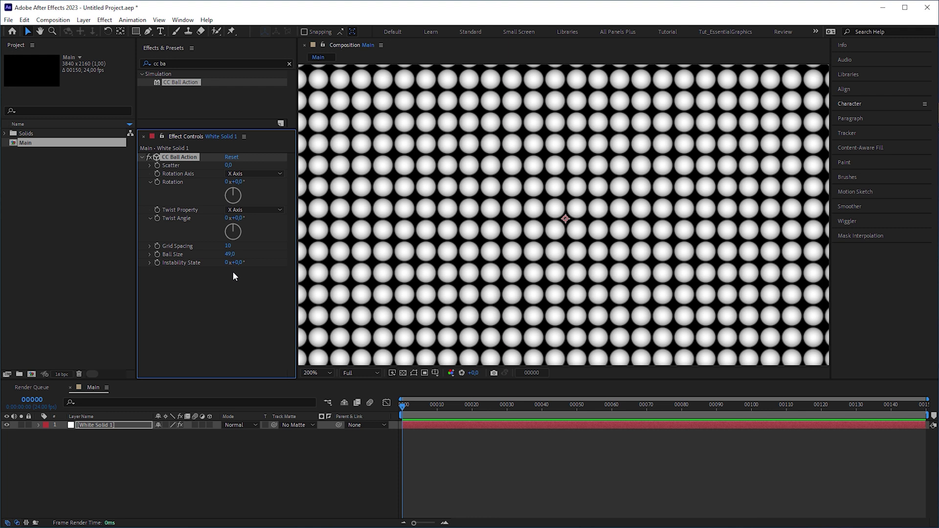
pyautogui.hotkey('shift', '/')
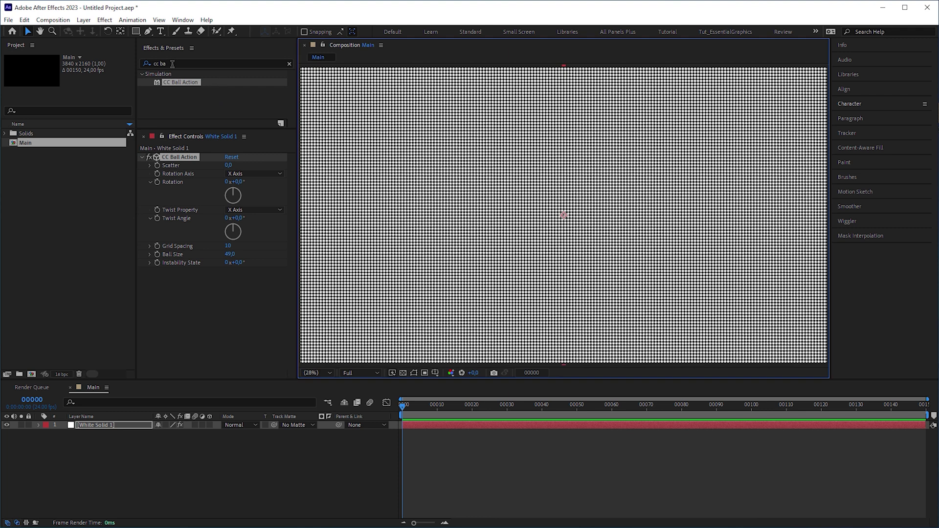
pyautogui.moveTo(172, 64); pyautogui.dragTo(159, 64)
# Add Turbulent Noise at contrast 270 and CC Toner above CC Ball Action
pyautogui.write('turbu')
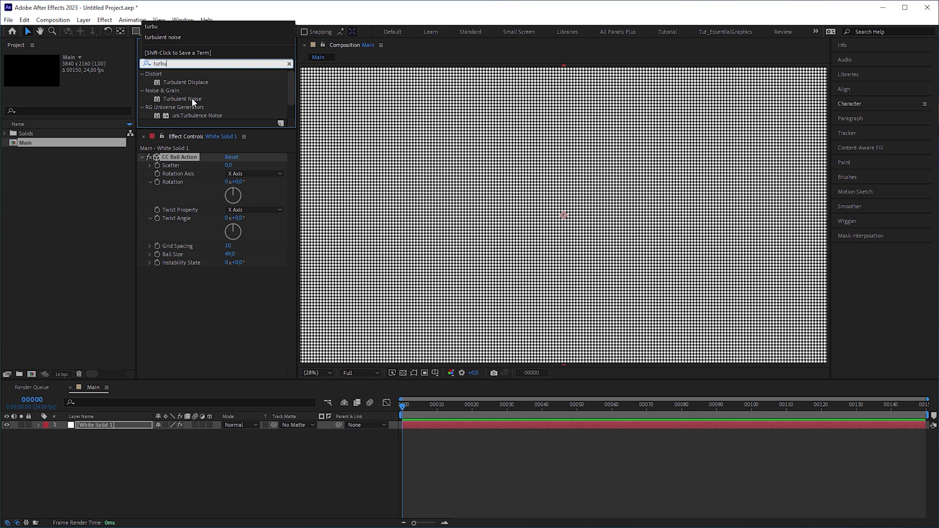
pyautogui.moveTo(193, 100); pyautogui.dragTo(204, 165)
pyautogui.doubleClick(160, 63)
pyautogui.write('cc t')
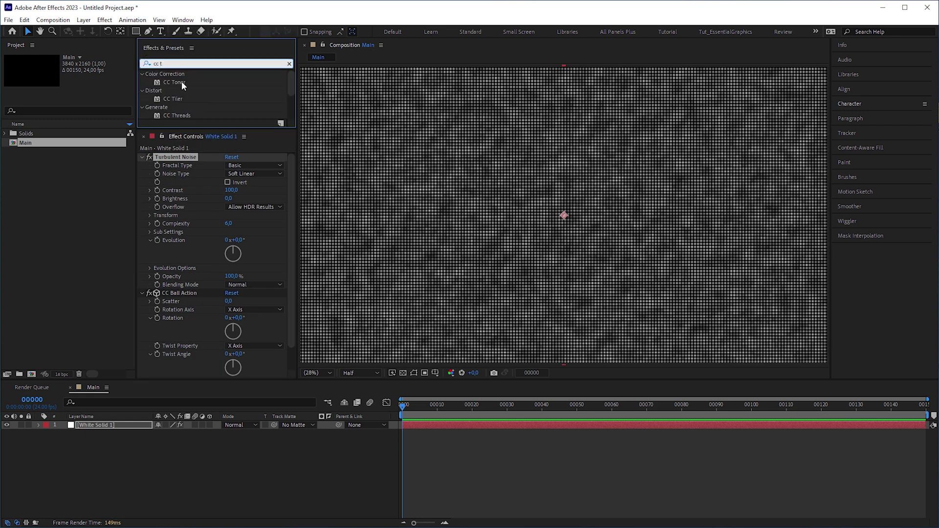
pyautogui.moveTo(184, 85); pyautogui.dragTo(189, 293)
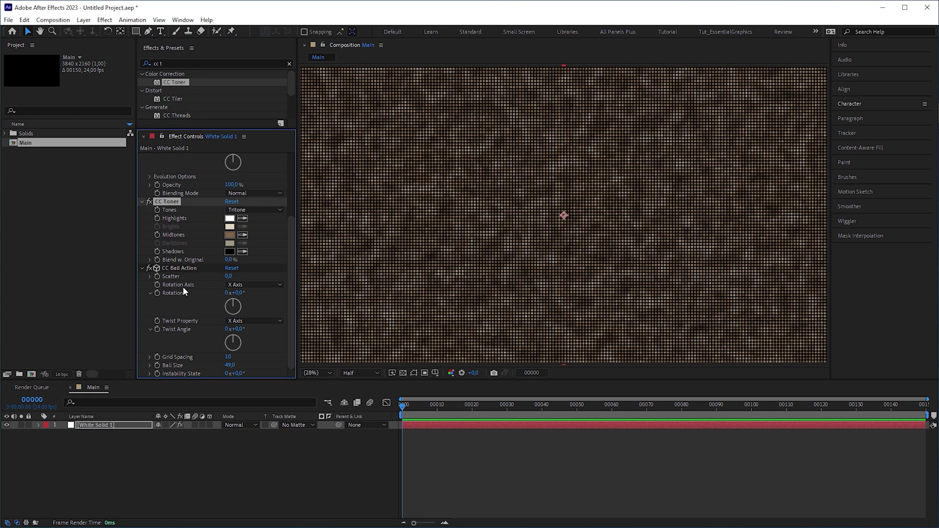
pyautogui.moveTo(292, 206); pyautogui.dragTo(301, 156)
pyautogui.moveTo(231, 190); pyautogui.dragTo(314, 189)
# Set the toner's shadows green, midtones blue-teal and highlights pale cyan
pyautogui.click(230, 343)
pyautogui.click(316, 301)
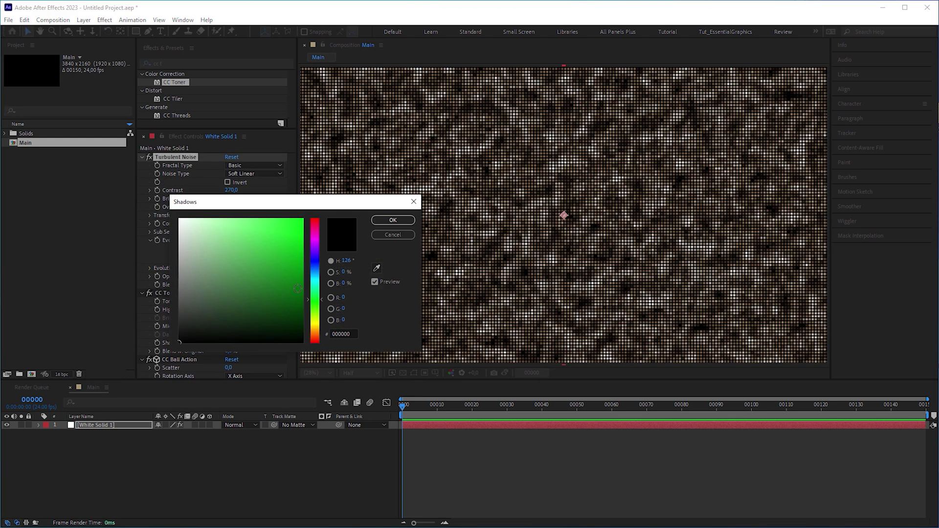
pyautogui.press('Return')
pyautogui.click(231, 326)
pyautogui.click(316, 279)
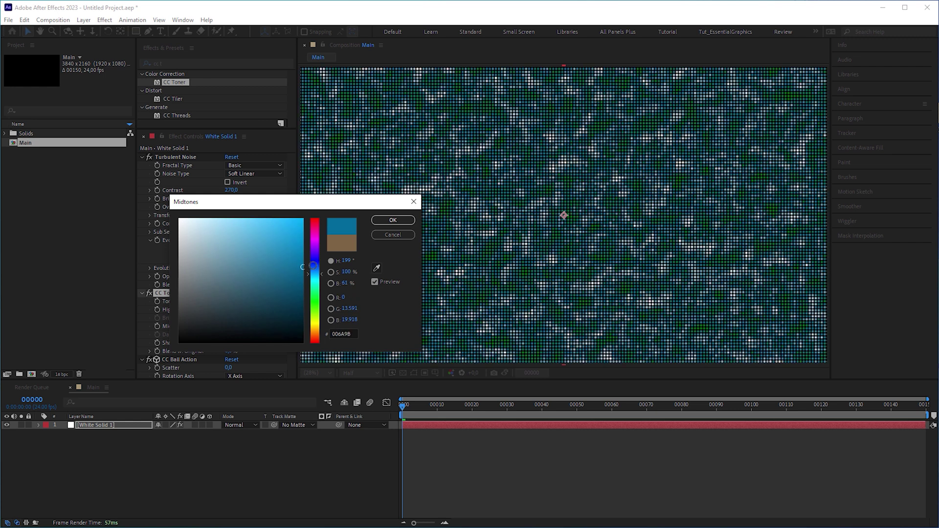
pyautogui.press('Return')
pyautogui.click(229, 310)
pyautogui.click(316, 287)
pyautogui.press('Return')
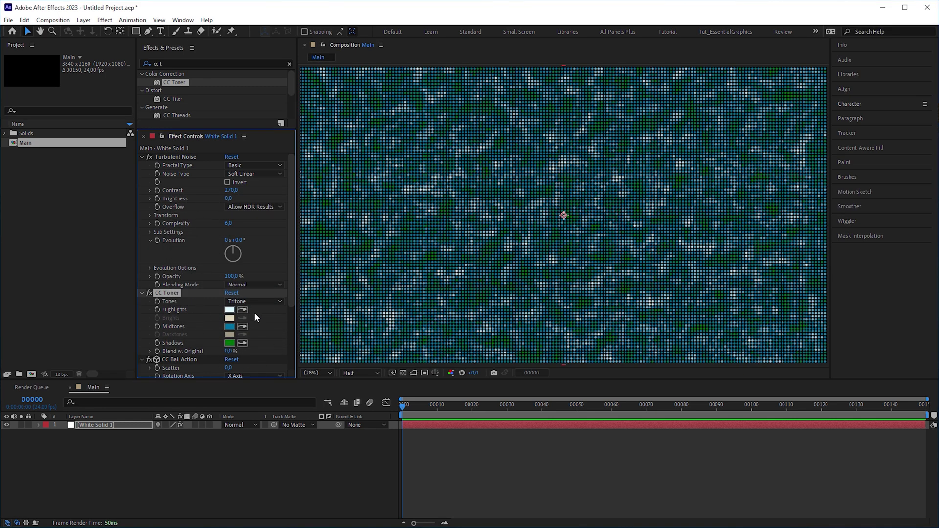
pyautogui.click(166, 63)
# Apply Card Dance to the solid and switch the project to 8 bits per channel
pyautogui.write('card d')
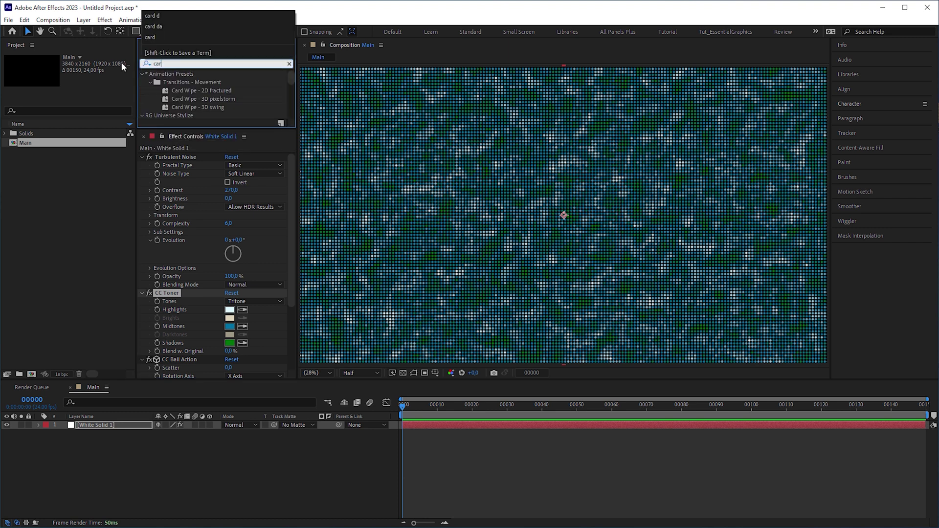
pyautogui.doubleClick(177, 82)
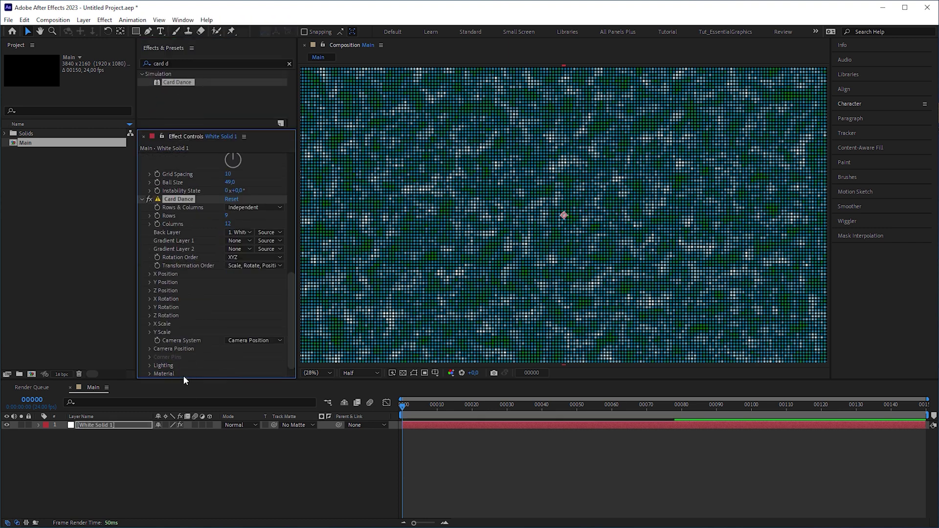
pyautogui.click(158, 200)
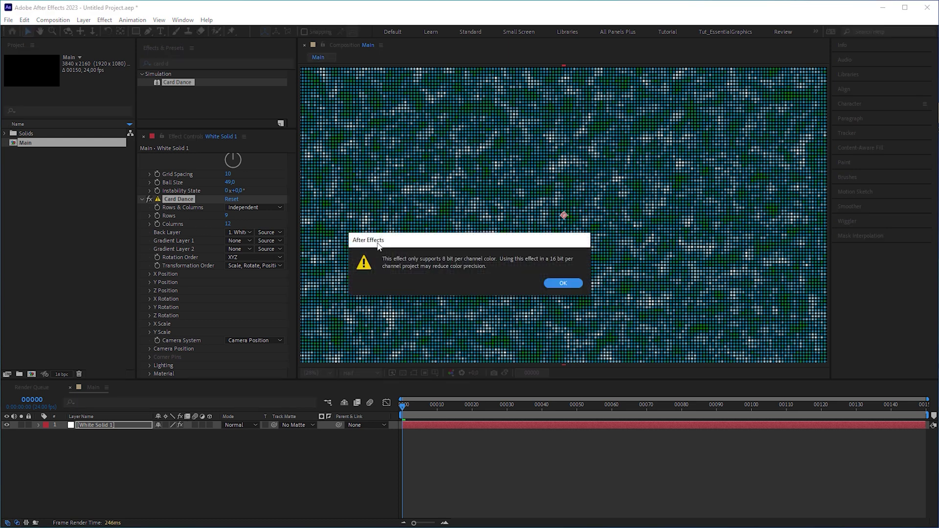
pyautogui.press('Return')
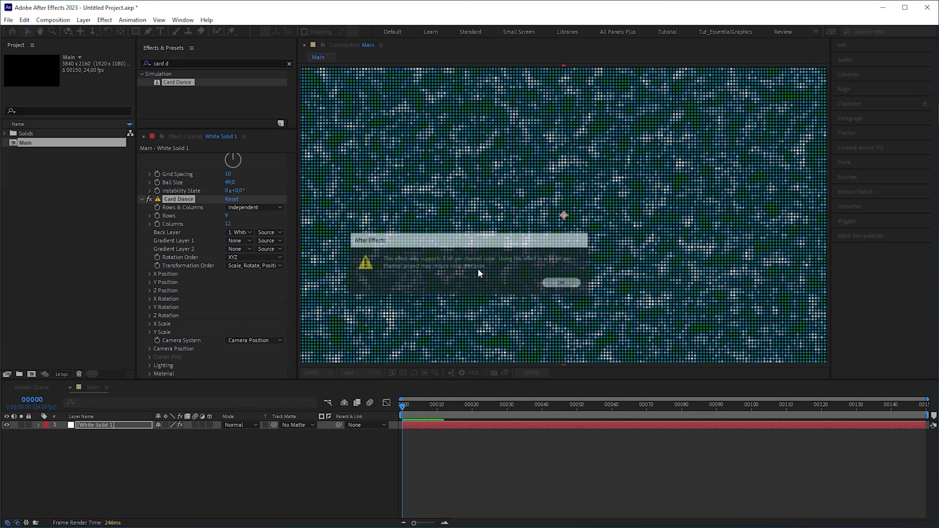
pyautogui.click(62, 375)
pyautogui.click(142, 280)
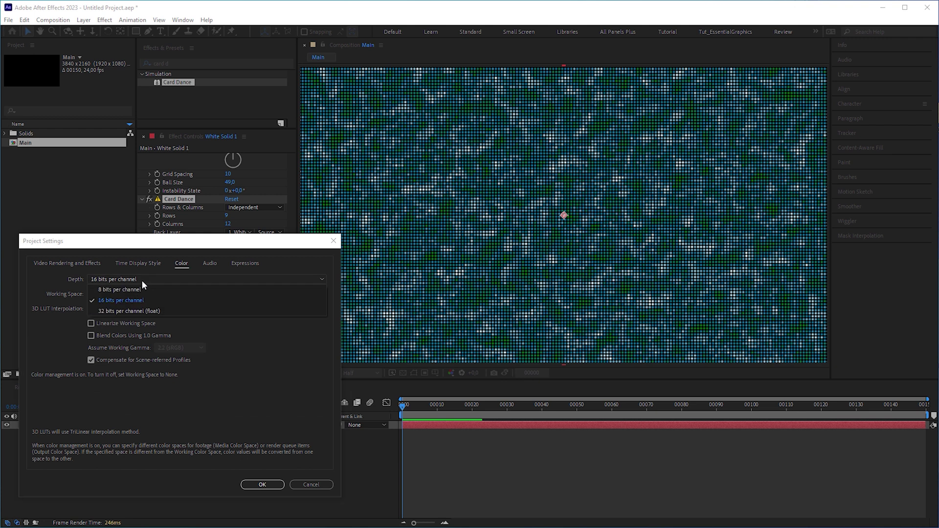
pyautogui.click(139, 290)
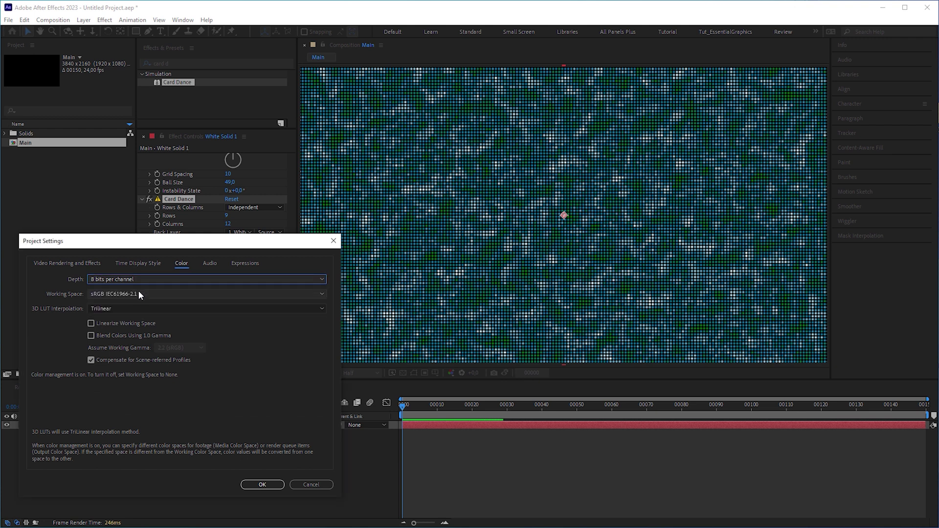
pyautogui.press('Return')
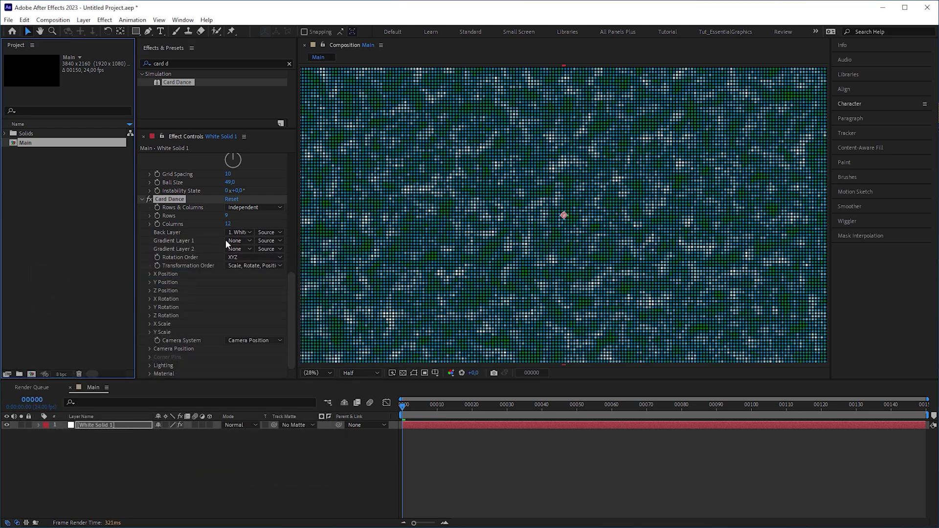
# Set Card Dance to 100 rows and 200 columns, then import the Apple logo file
pyautogui.click(227, 216)
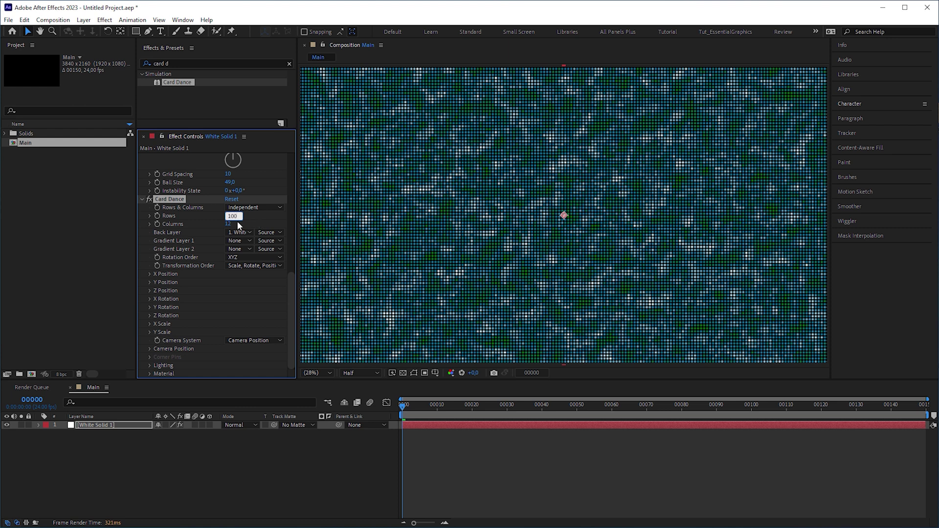
pyautogui.write('200')
pyautogui.press('Return')
pyautogui.press('/')
pyautogui.press('.')
pyautogui.press('.')
pyautogui.press('.')
pyautogui.press('.')
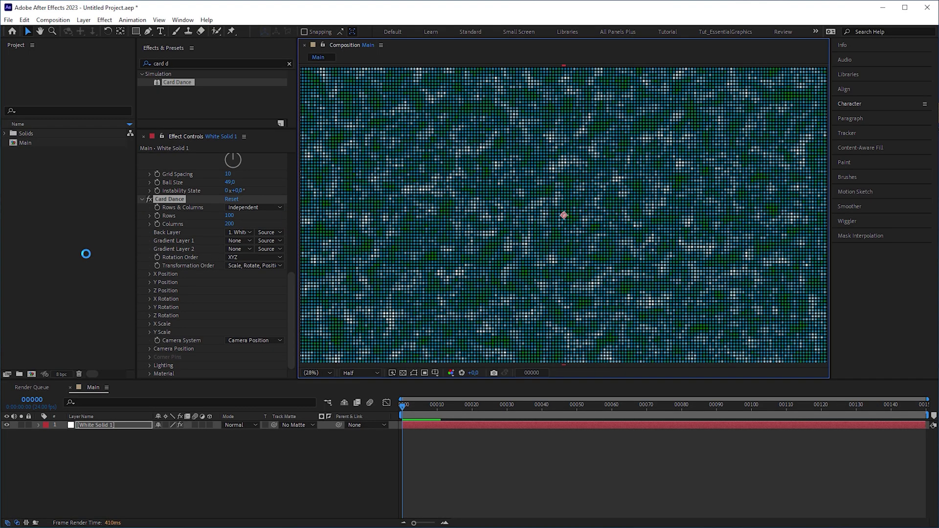
pyautogui.press('Return')
# Add Apple_Logo.ai at 40% scale beneath White Solid 1 and hide it
pyautogui.moveTo(69, 153); pyautogui.dragTo(140, 433)
pyautogui.press('s')
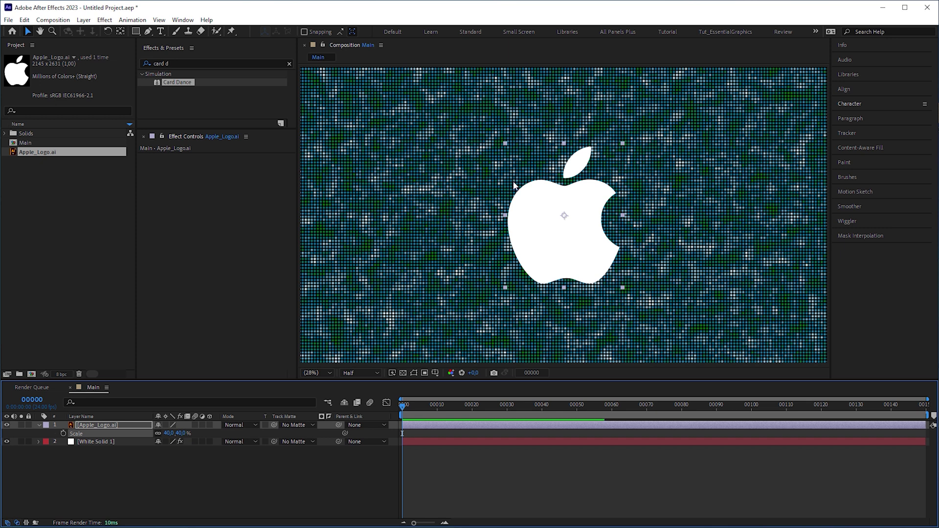
pyautogui.moveTo(114, 429); pyautogui.dragTo(111, 461)
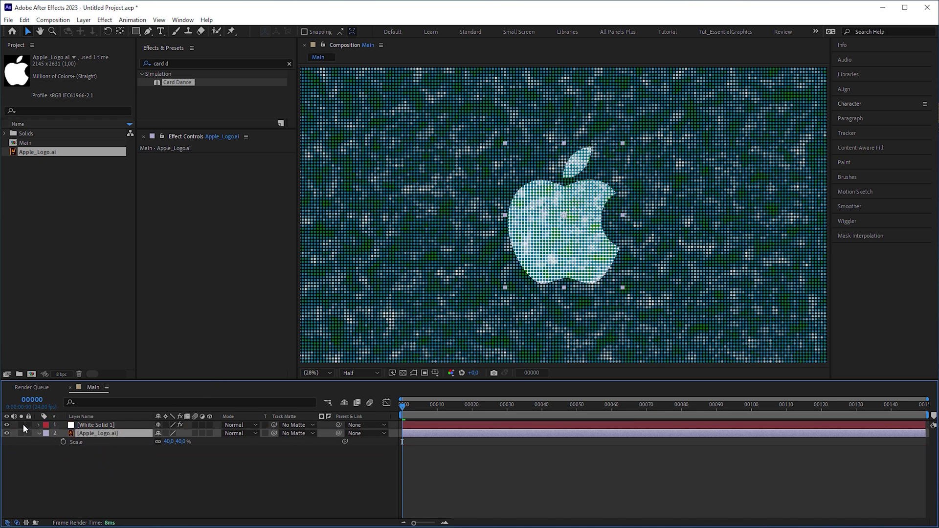
pyautogui.click(9, 432)
# Set Card Dance Gradient Layer 1 to Apple_Logo.ai
pyautogui.click(109, 426)
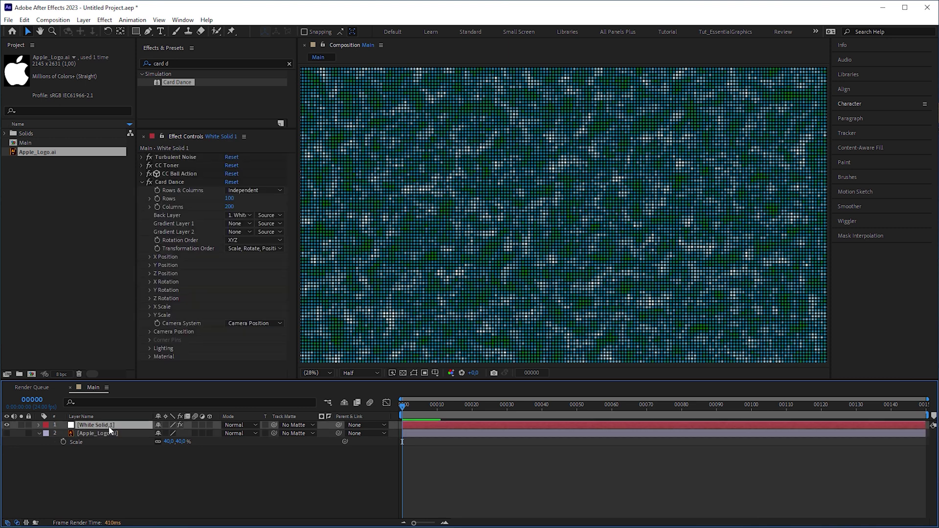
pyautogui.click(248, 224)
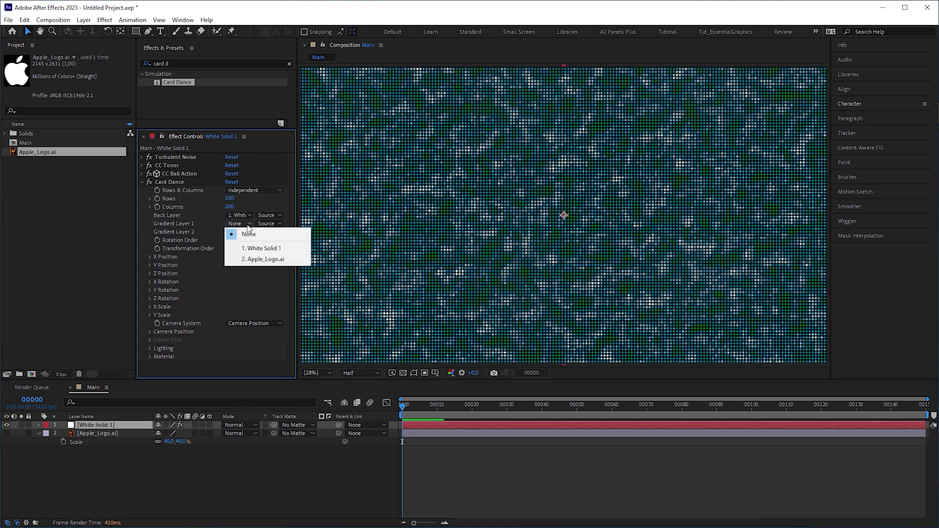
pyautogui.click(260, 260)
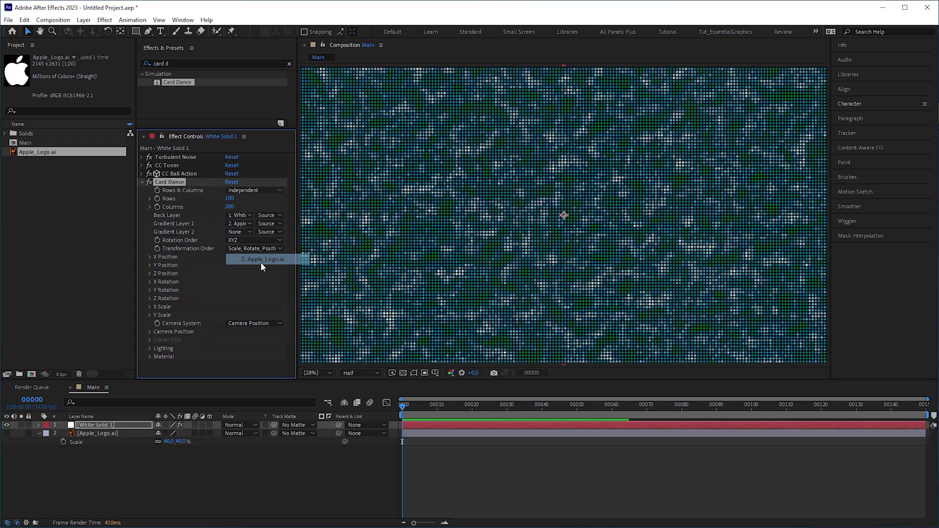
# Set both Card Dance X Scale and Y Scale sources to Intensity 1
pyautogui.click(150, 315)
pyautogui.click(150, 307)
pyautogui.click(255, 316)
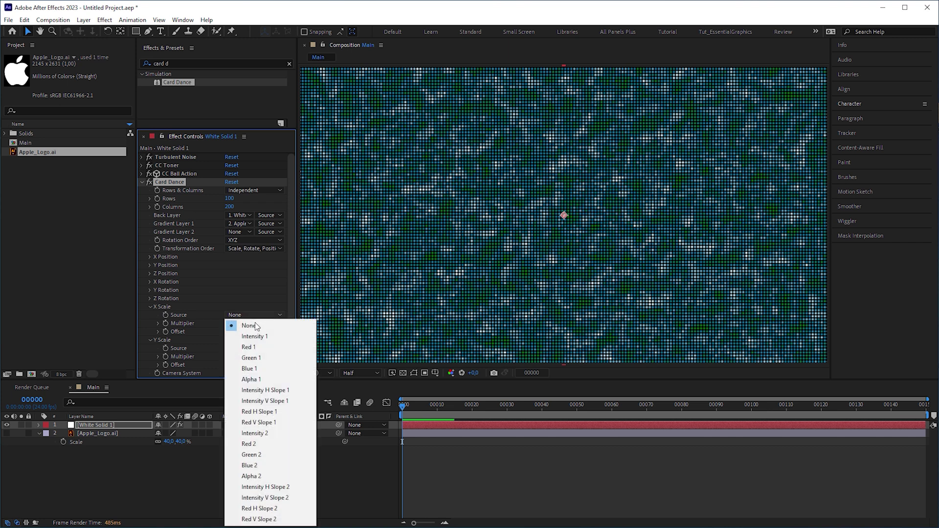
pyautogui.click(256, 337)
pyautogui.click(255, 349)
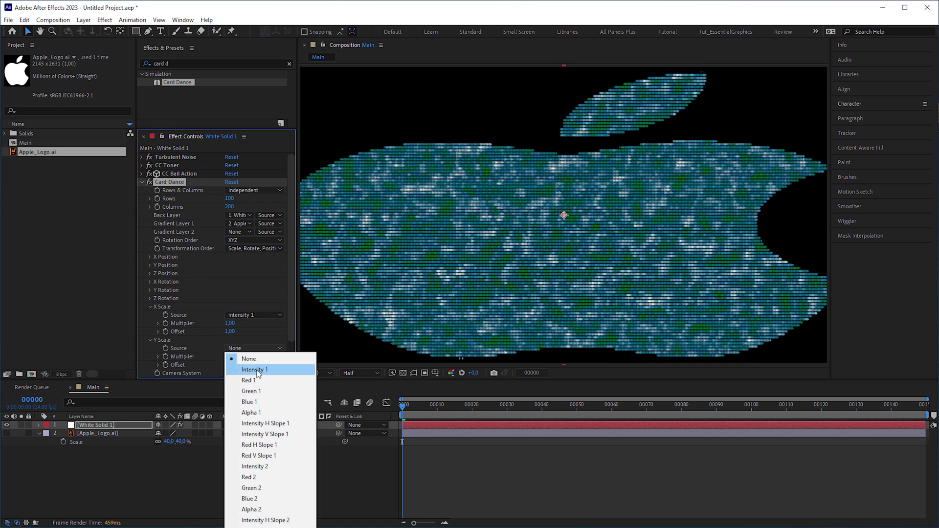
pyautogui.click(255, 370)
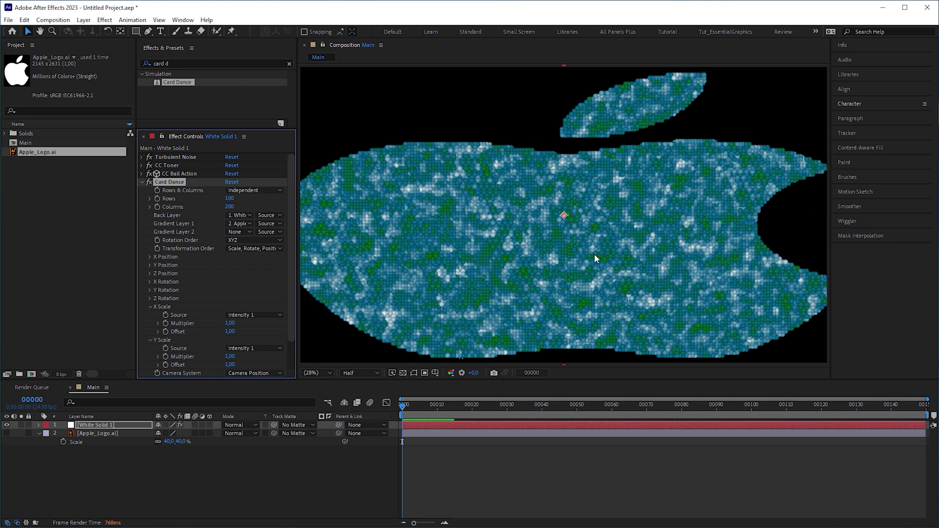
pyautogui.click(111, 433)
# Pre-compose Apple_Logo.ai as _Logo_Map, moving all attributes into it
pyautogui.rightClick(112, 433)
pyautogui.click(163, 369)
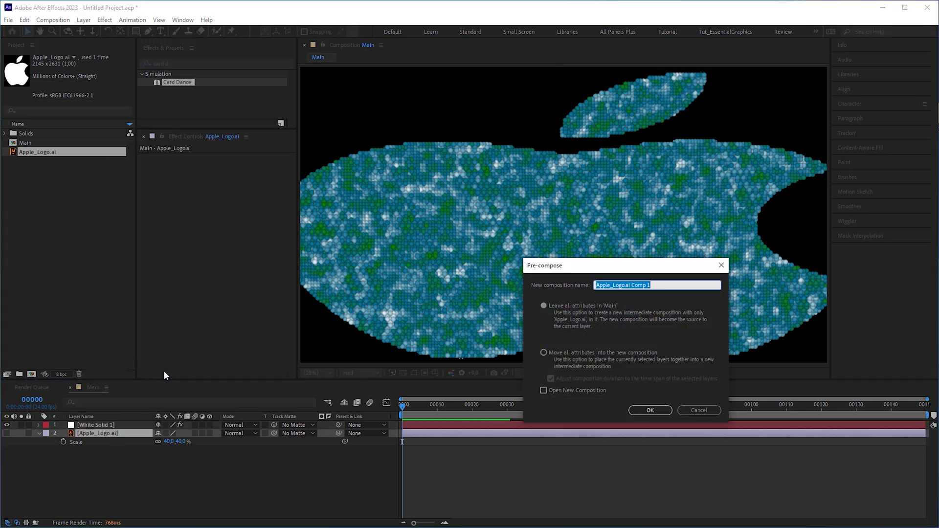
pyautogui.click(544, 352)
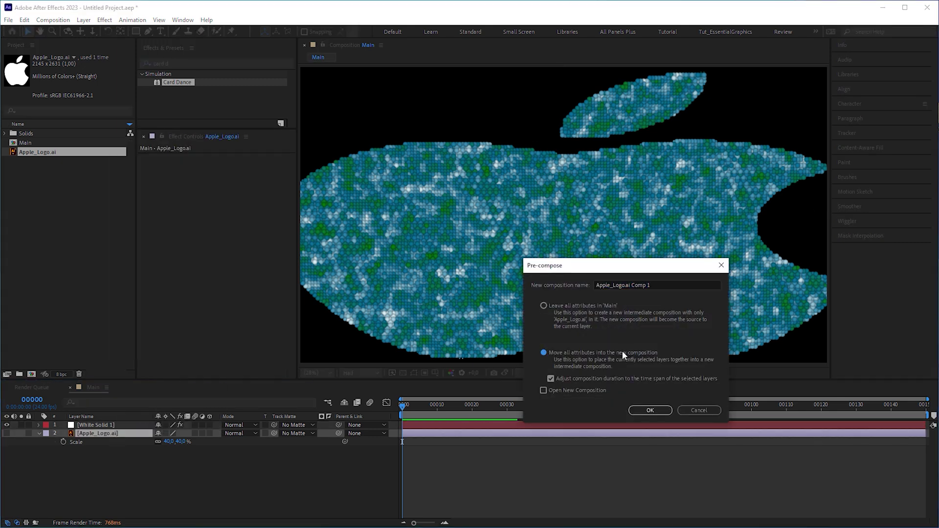
pyautogui.write('_Logo_Map')
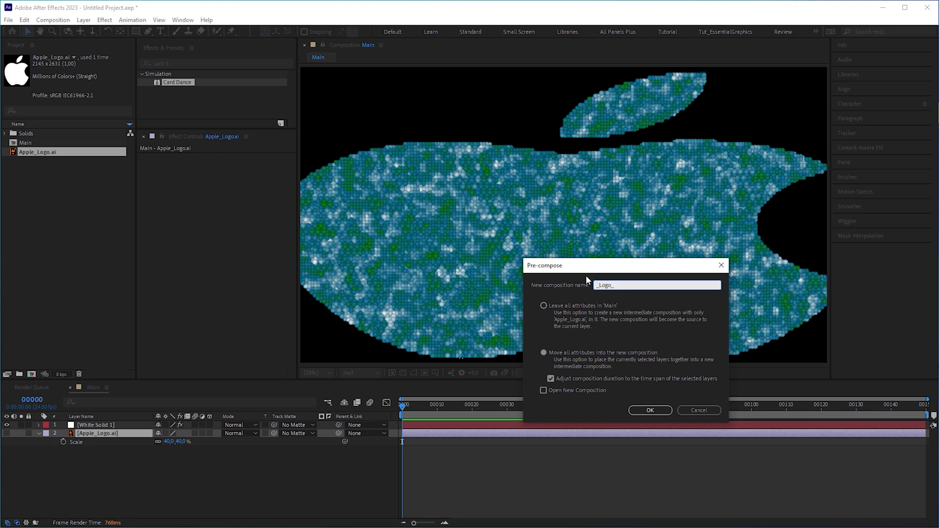
pyautogui.press('Return')
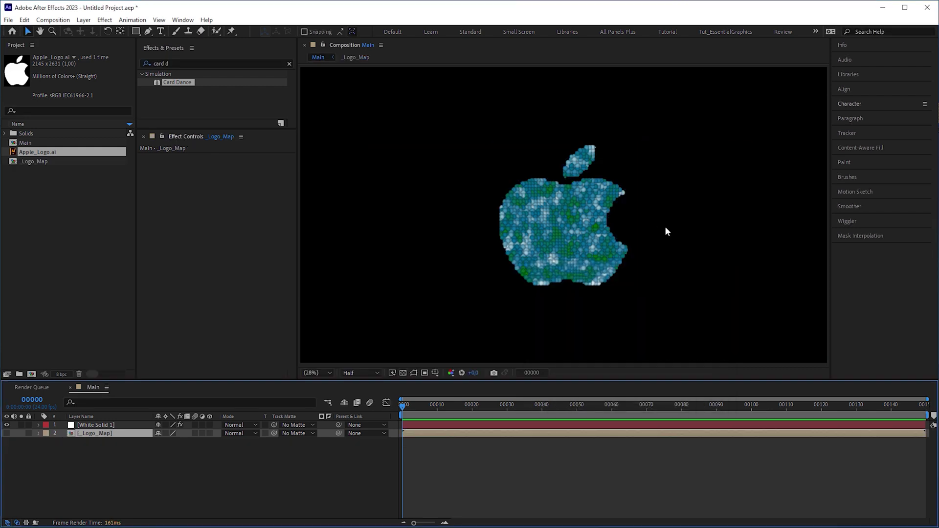
# Unlink the aspect ratio and set the _Logo_Map composition width to 4400
pyautogui.click(66, 163)
pyautogui.hotkey('ctrl', 'k')
pyautogui.click(333, 265)
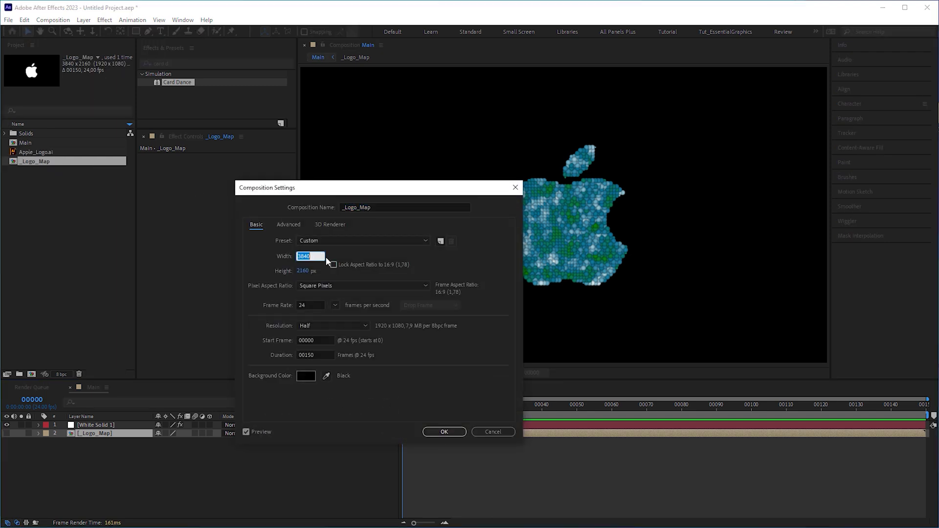
pyautogui.write('4400')
pyautogui.press('Tab')
pyautogui.press('Return')
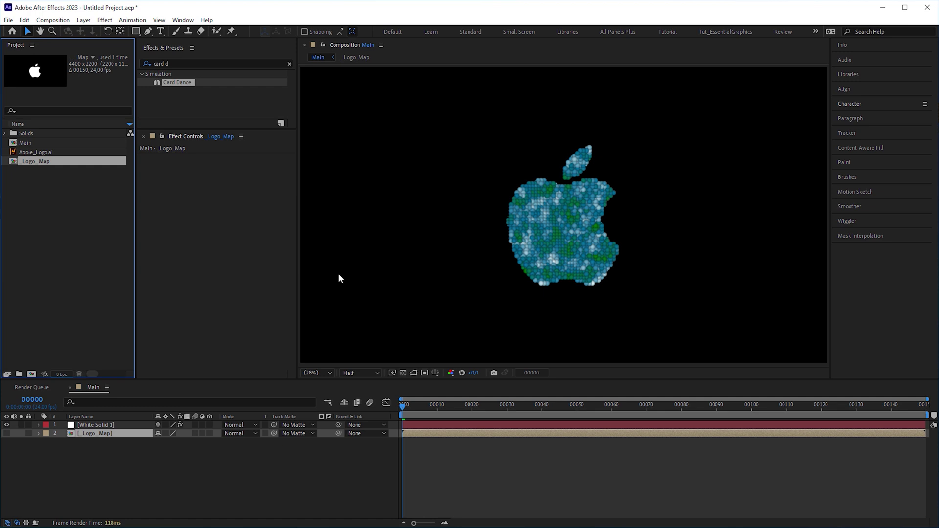
# Lock the Main viewer and dock the _Logo_Map viewer beside it
pyautogui.click(323, 45)
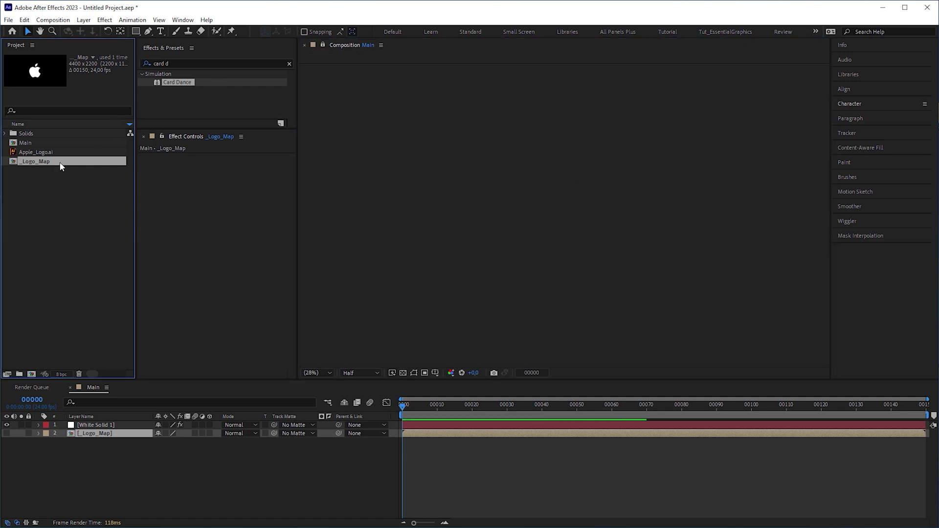
pyautogui.doubleClick(60, 164)
pyautogui.click(413, 45)
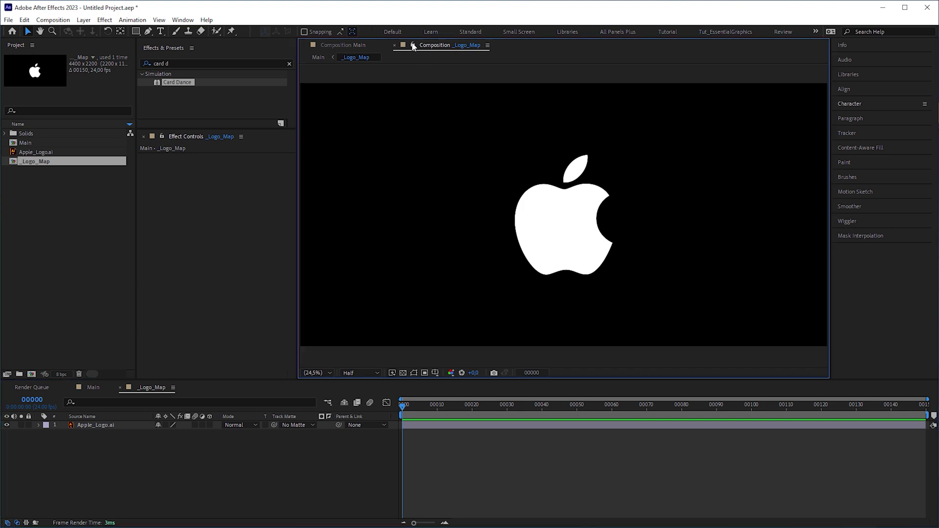
pyautogui.moveTo(448, 47); pyautogui.dragTo(816, 202)
pyautogui.scroll(4, 776, 205)
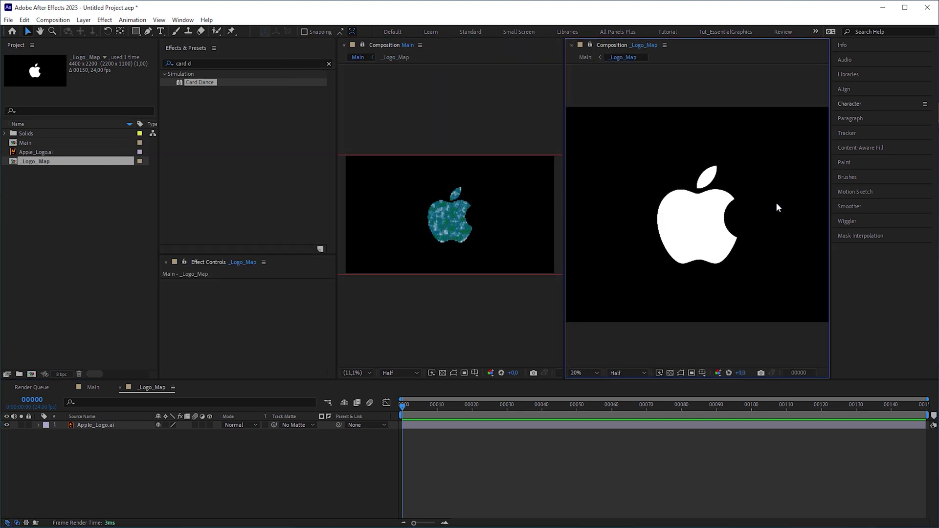
pyautogui.click(507, 197)
pyautogui.scroll(4, 506, 199)
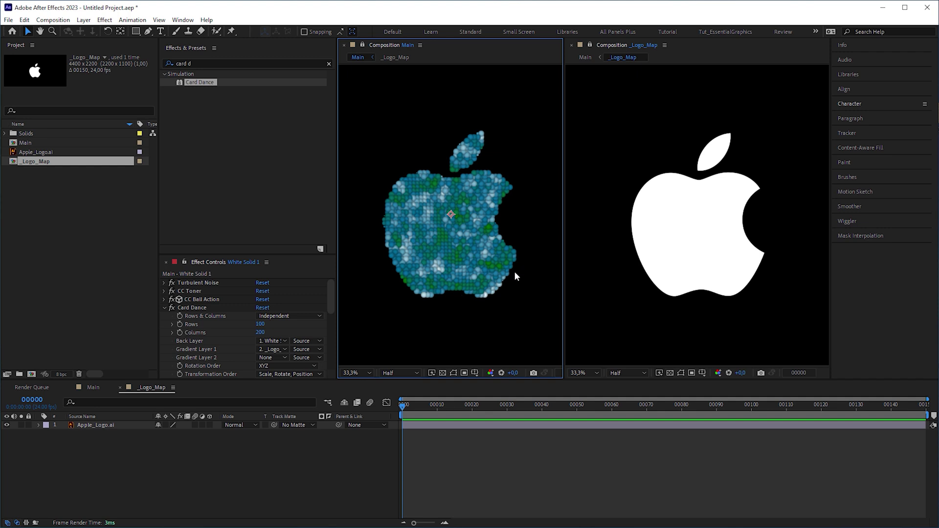
pyautogui.click(129, 426)
# Create shapes from the vector logo, duplicate the outlines layer, and hide the original
pyautogui.rightClick(130, 427)
pyautogui.moveTo(189, 335)
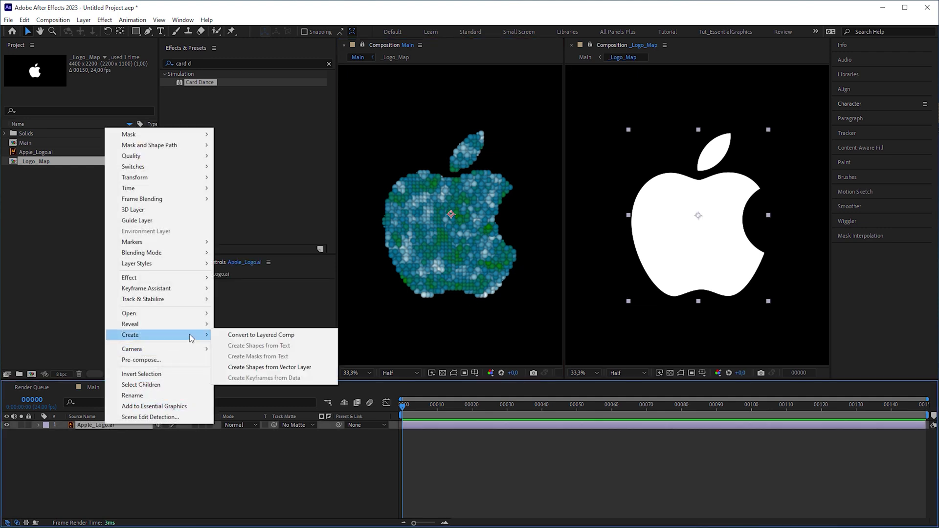
pyautogui.click(269, 367)
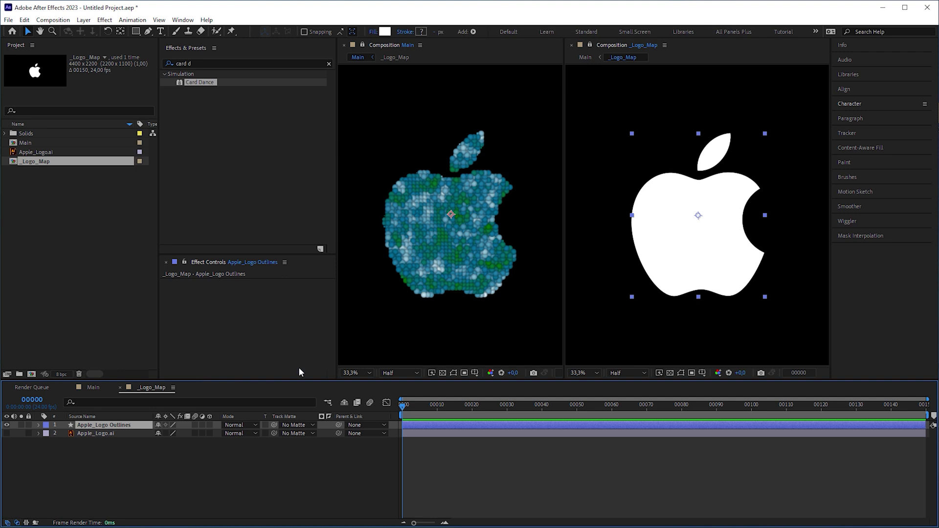
pyautogui.hotkey('ctrl', 'd')
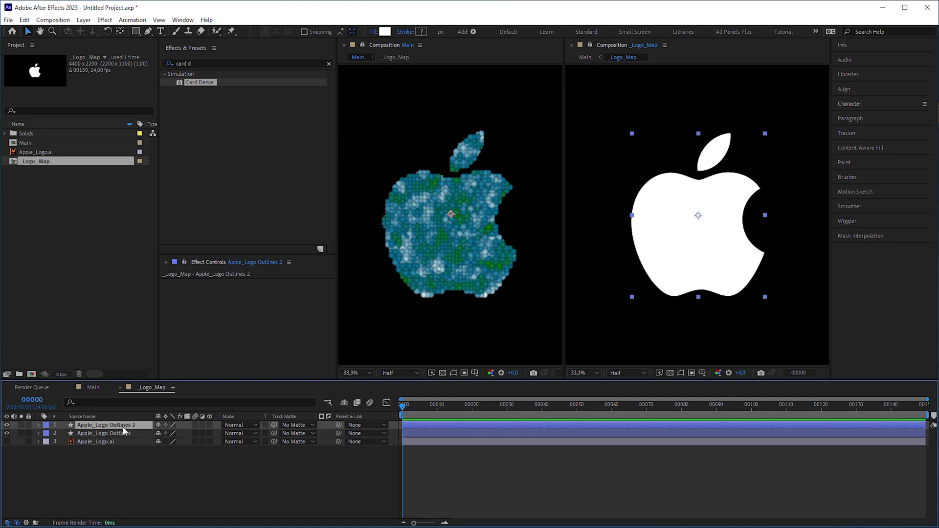
pyautogui.click(6, 433)
# Add a Stroke to Apple_Logo Outlines 2 and delete both Fill 1 attributes
pyautogui.click(39, 425)
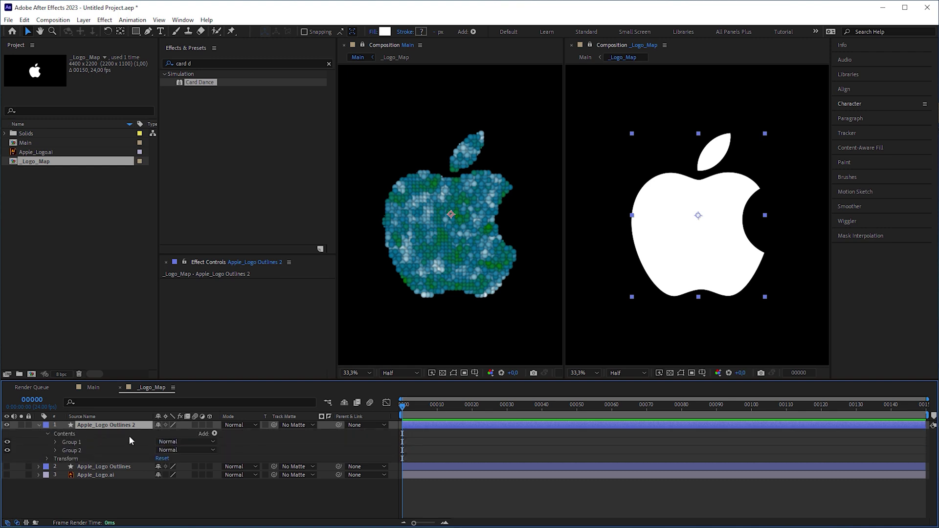
pyautogui.click(215, 433)
pyautogui.click(232, 483)
pyautogui.click(55, 451)
pyautogui.click(55, 442)
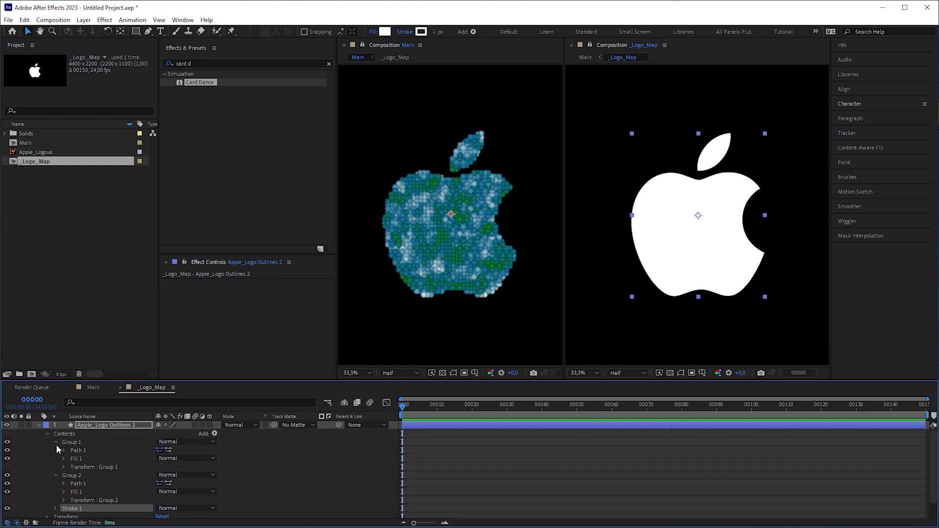
pyautogui.click(75, 492)
pyautogui.keyDown('ctrl'); pyautogui.click(77, 458); pyautogui.keyUp('ctrl')
pyautogui.press('Delete')
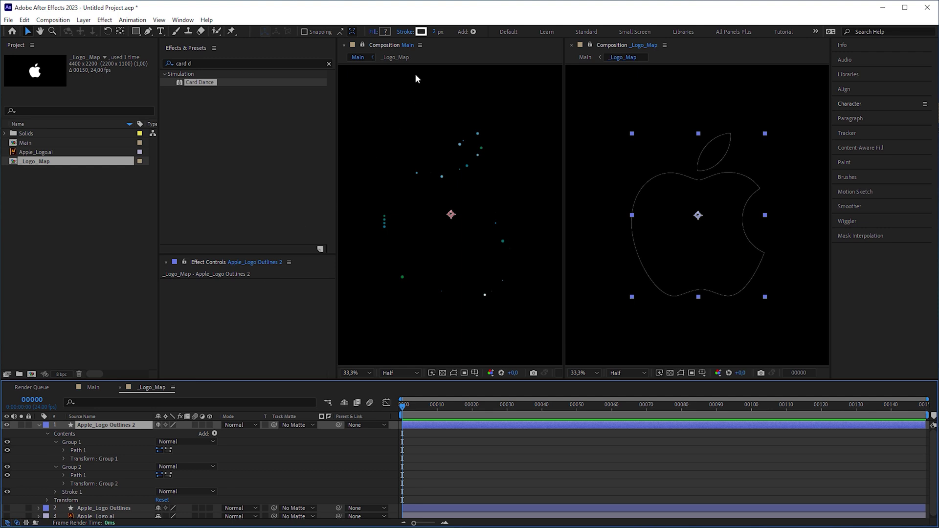
# Thicken the outline stroke to 35 px
pyautogui.moveTo(434, 36); pyautogui.dragTo(441, 36)
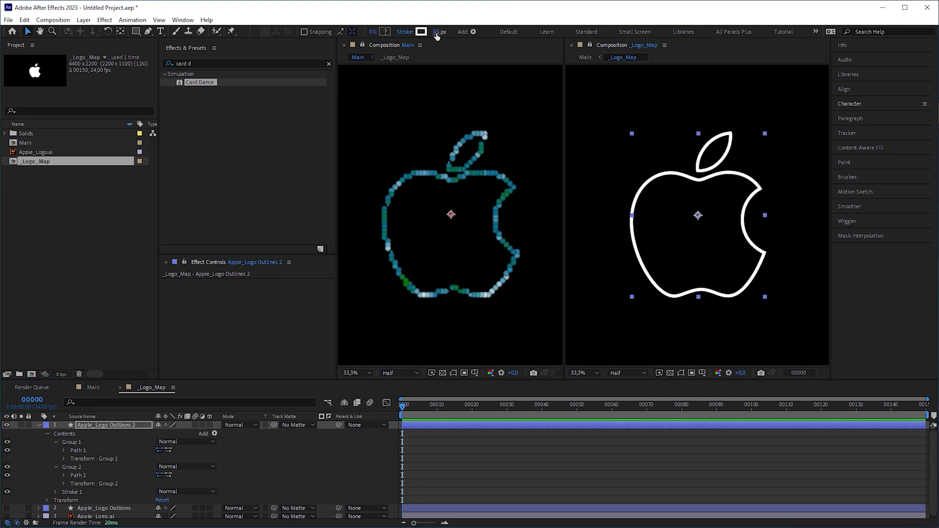
pyautogui.press('h')
pyautogui.scroll(3, 481, 111)
pyautogui.moveTo(482, 111); pyautogui.dragTo(478, 80)
pyautogui.press('v')
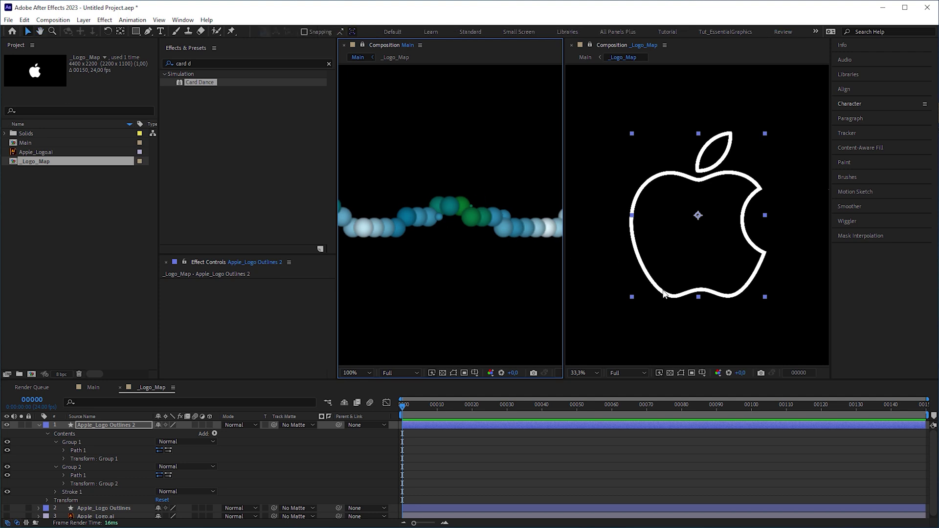
pyautogui.click(421, 32)
# After trying darker greys, set the outline stroke colour to hex 808080
pyautogui.moveTo(417, 342); pyautogui.dragTo(417, 425)
pyautogui.press('Return')
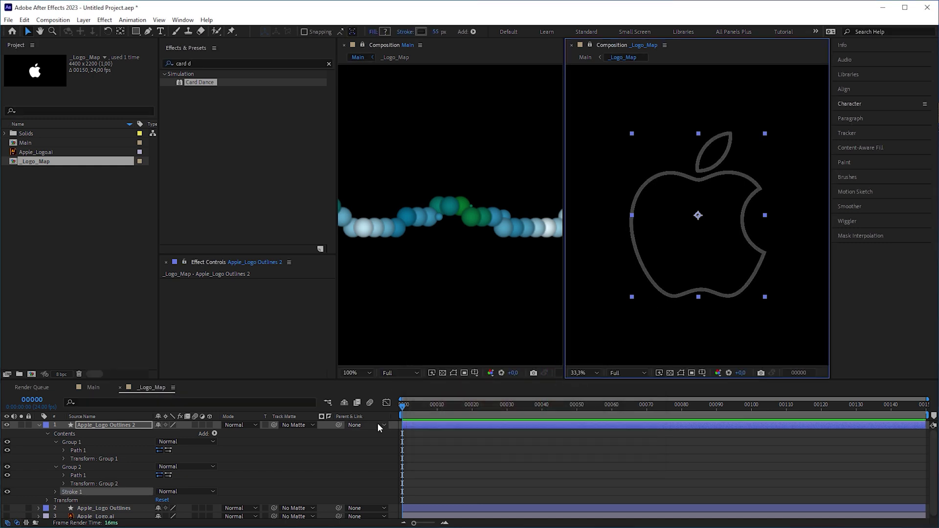
pyautogui.click(421, 31)
pyautogui.moveTo(417, 427)
pyautogui.mouseDown()
pyautogui.moveTo(416, 445)
pyautogui.moveTo(365, 462)
pyautogui.mouseUp()
pyautogui.press('Return')
pyautogui.click(420, 31)
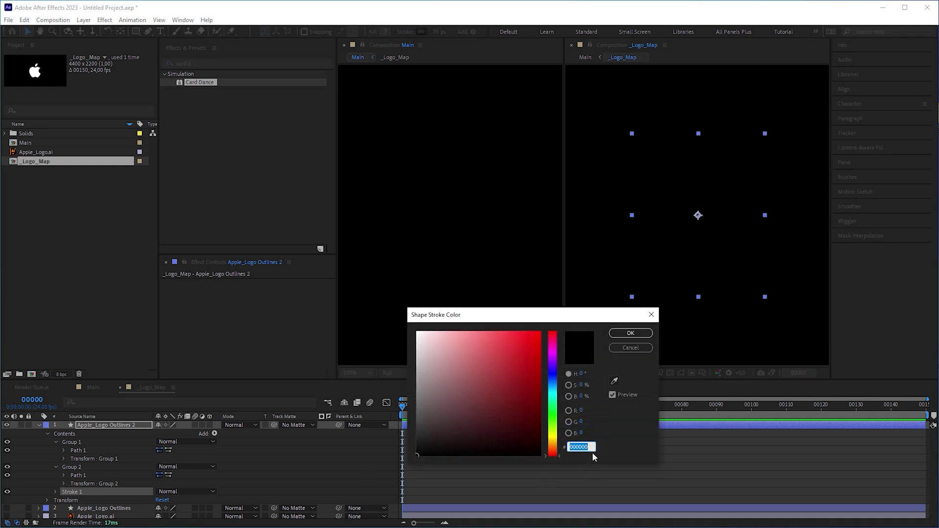
pyautogui.write('808080')
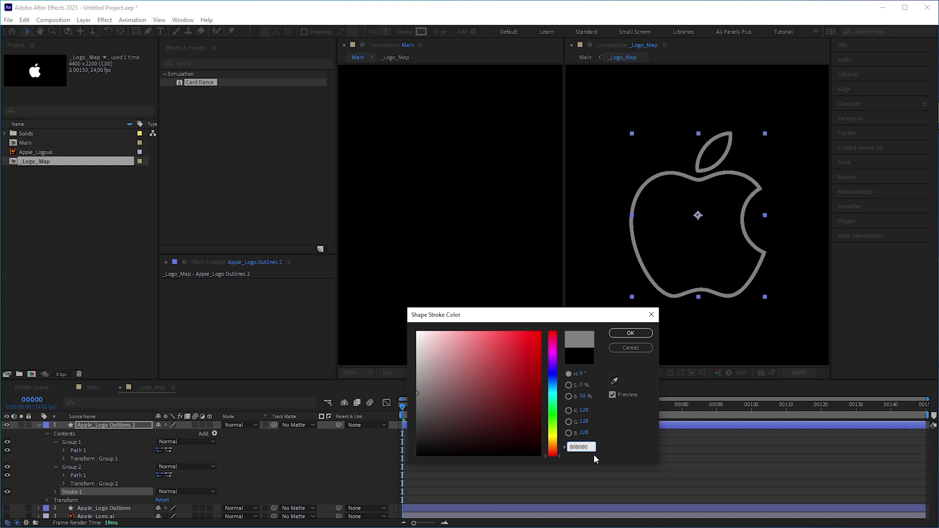
pyautogui.press('Return')
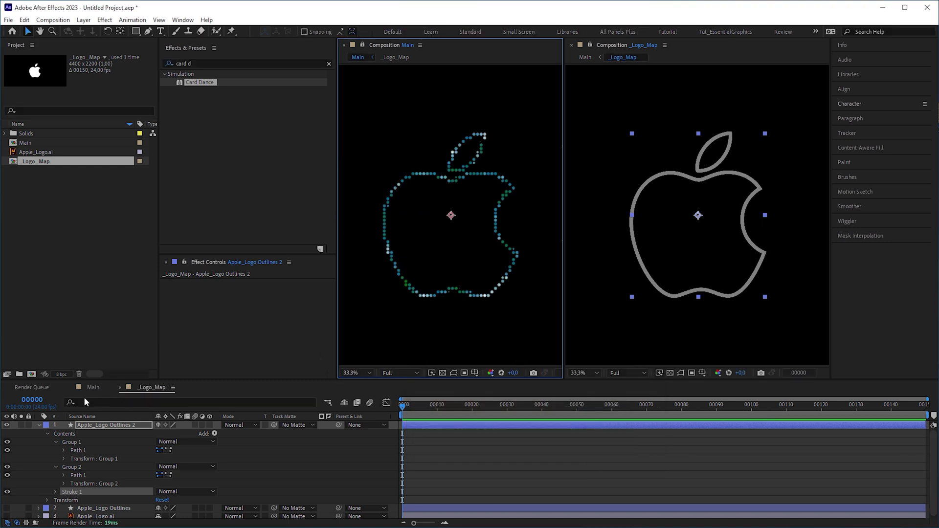
# Show the filled Apple_Logo Outlines layer and blur it with Fast Box Blur 400
pyautogui.click(39, 425)
pyautogui.click(7, 433)
pyautogui.click(104, 434)
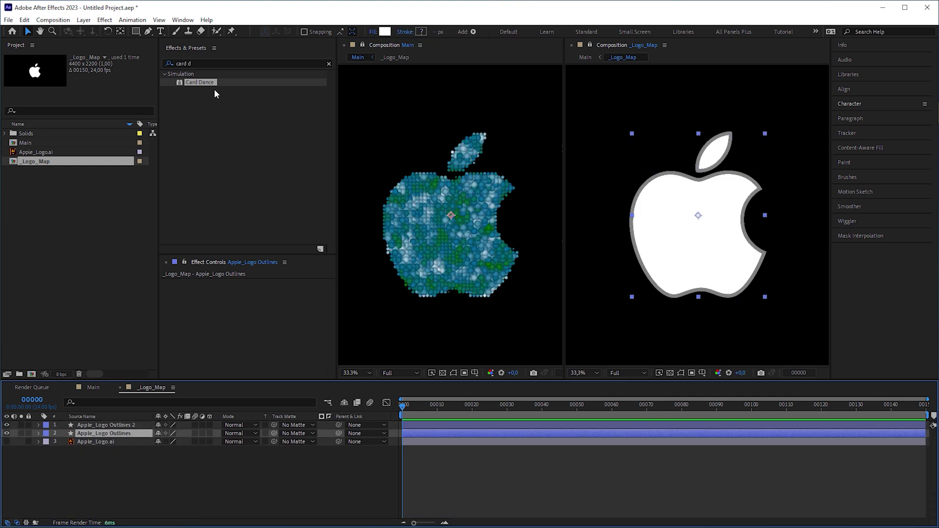
pyautogui.click(205, 62)
pyautogui.write('fast')
pyautogui.moveTo(210, 124); pyautogui.dragTo(120, 435)
pyautogui.moveTo(259, 291); pyautogui.dragTo(333, 291)
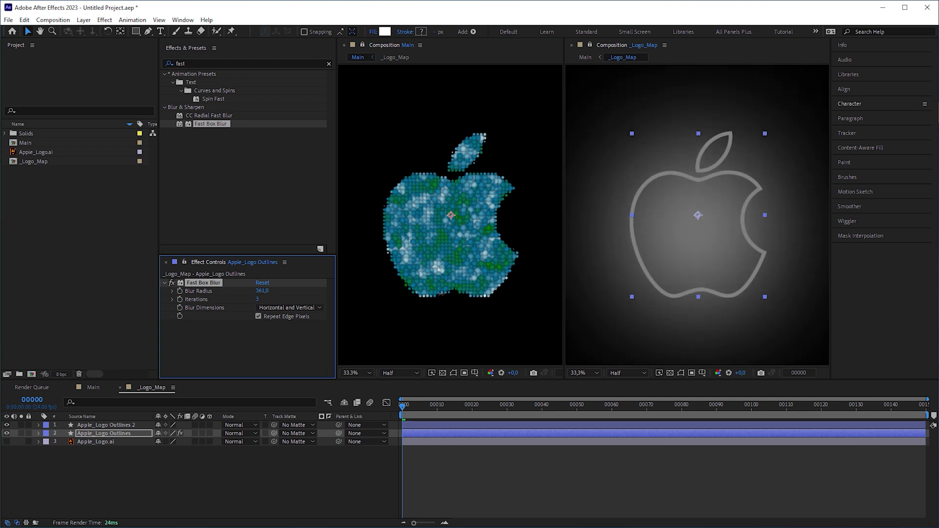
# Add Set Matte to the blurred layer with Invert Matte checked
pyautogui.click(205, 63)
pyautogui.write('set ma')
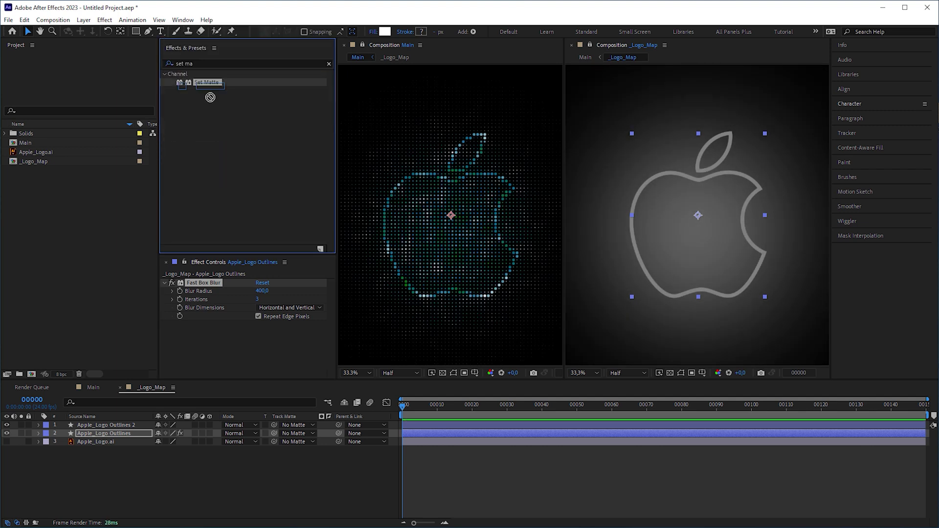
pyautogui.moveTo(207, 82); pyautogui.dragTo(222, 334)
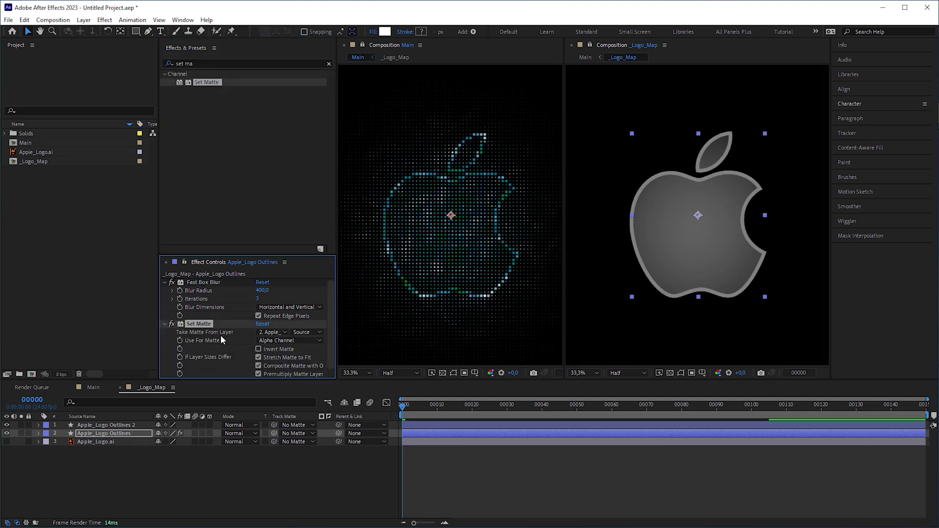
pyautogui.click(259, 348)
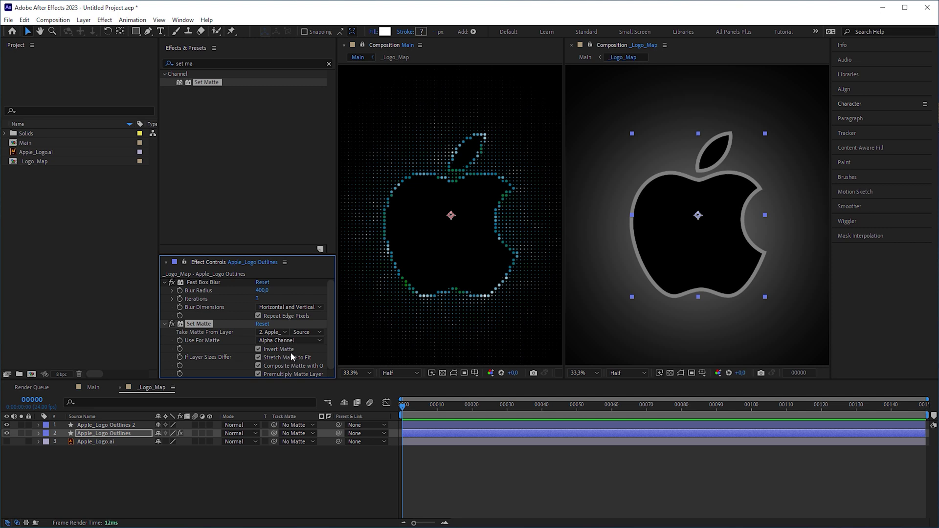
# Add Turbulent Noise to the Apple_Logo Outlines layer
pyautogui.click(210, 64)
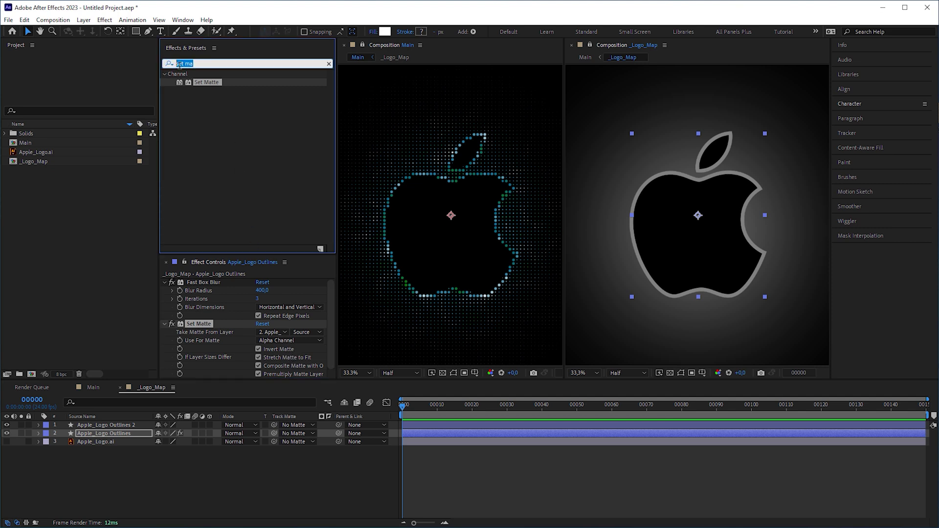
pyautogui.write('turb')
pyautogui.moveTo(204, 99); pyautogui.dragTo(231, 376)
pyautogui.moveTo(231, 253); pyautogui.dragTo(231, 128)
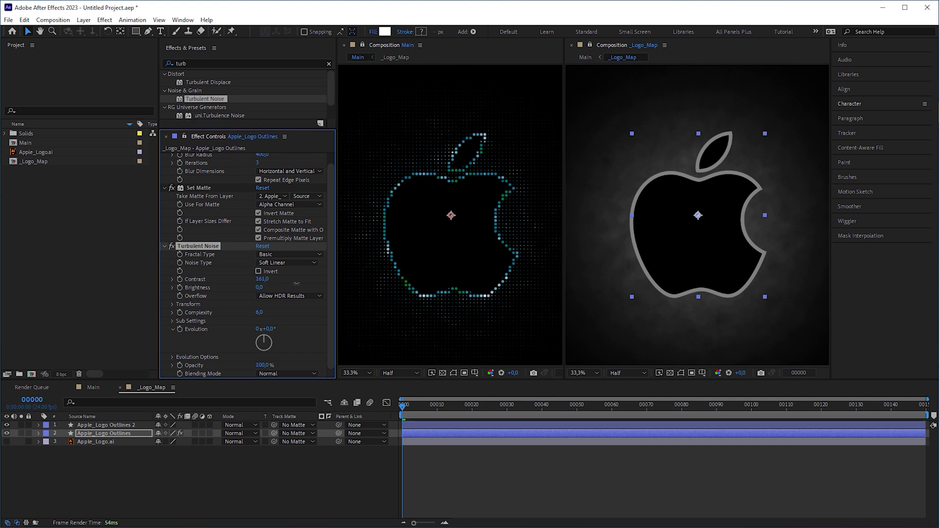
# Apply Curves to the outline layer and steepen its Alpha channel curve to brighten the glow
pyautogui.doubleClick(210, 63)
pyautogui.write('curve')
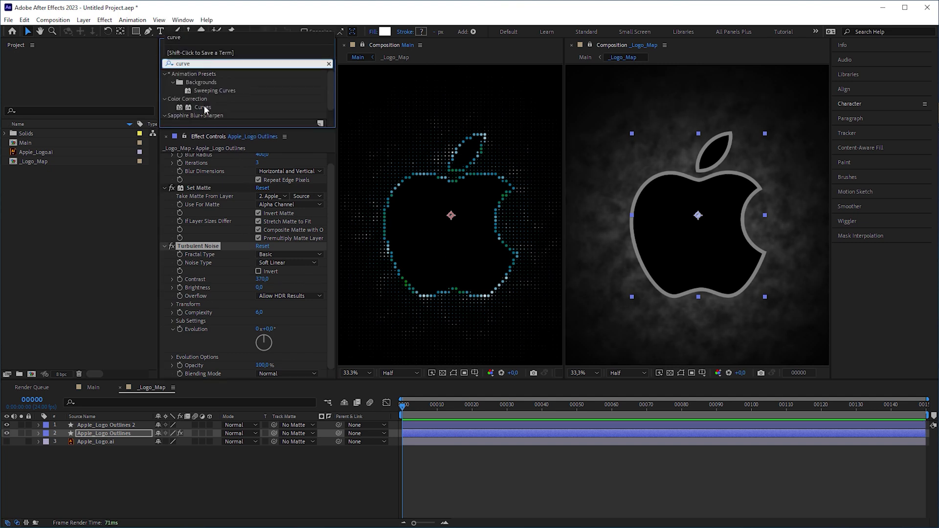
pyautogui.moveTo(204, 104); pyautogui.dragTo(207, 377)
pyautogui.click(312, 192)
pyautogui.click(305, 246)
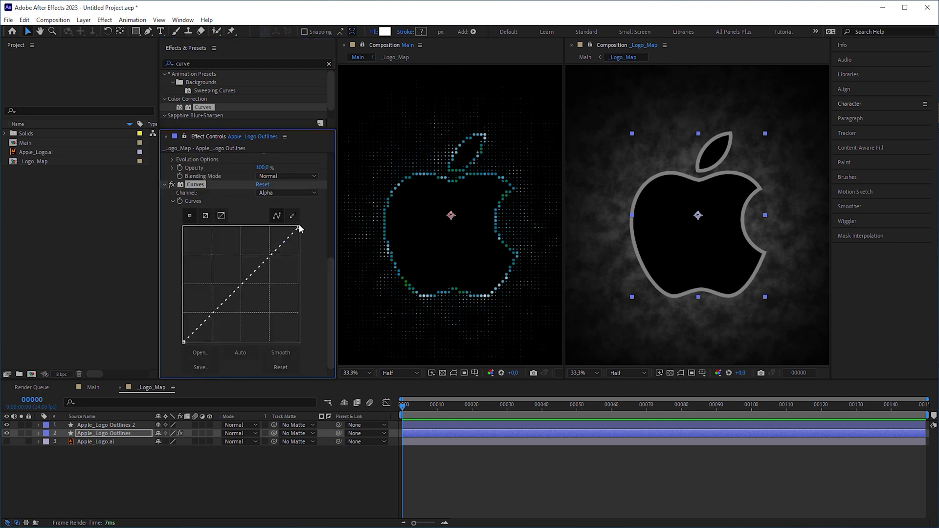
pyautogui.moveTo(299, 228); pyautogui.dragTo(239, 226)
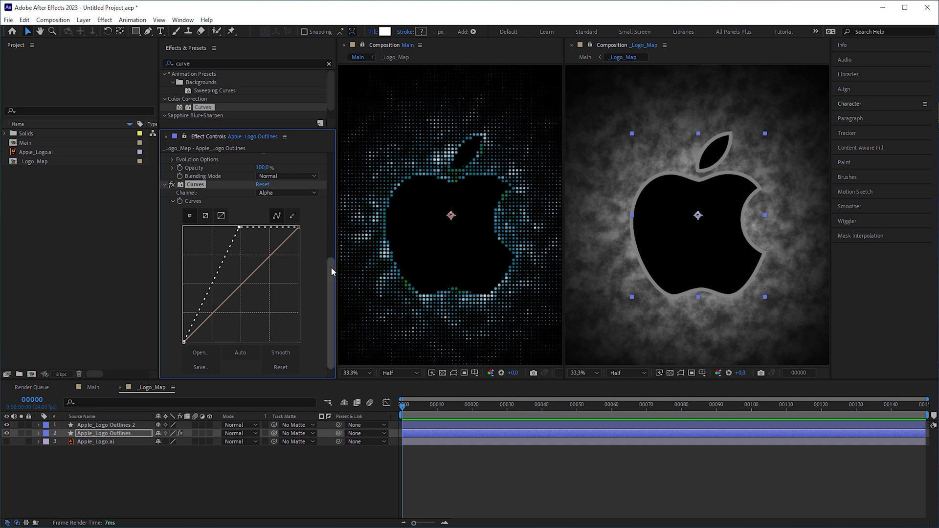
pyautogui.moveTo(330, 266); pyautogui.dragTo(330, 195)
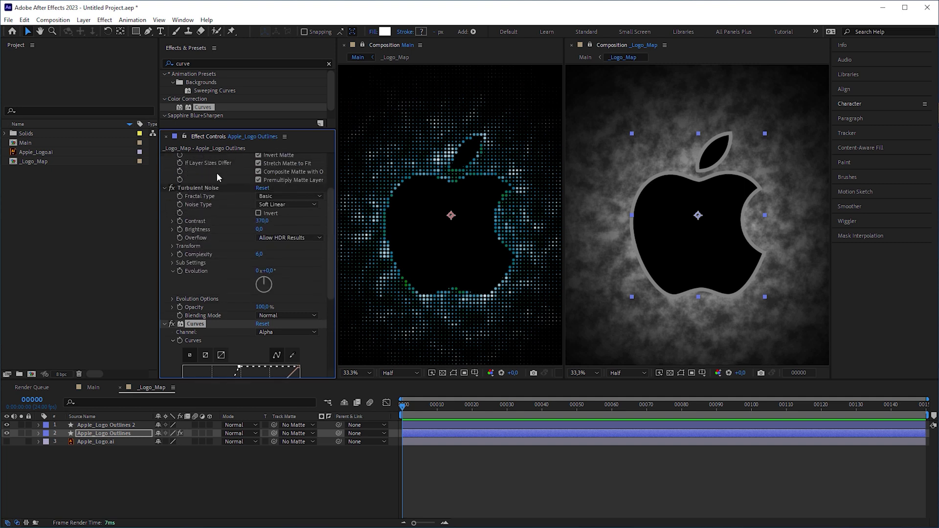
# Copy Turbulent Noise onto Apple_Logo Outlines 2 and set its Contrast to 206
pyautogui.click(205, 188)
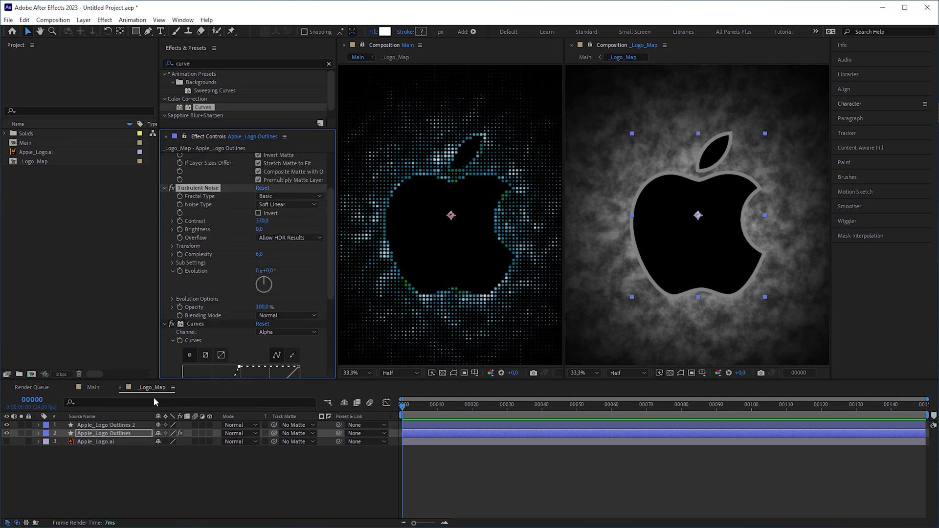
pyautogui.hotkey('ctrl', 'c')
pyautogui.click(125, 427)
pyautogui.hotkey('ctrl', 'v')
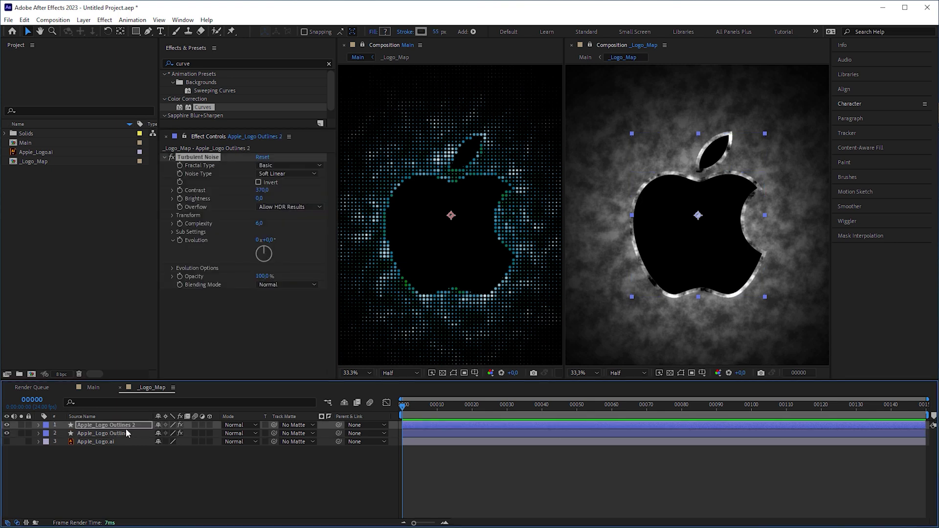
pyautogui.moveTo(264, 190); pyautogui.dragTo(223, 188)
# In Main, scrub Card Dance's camera Y Rotation to about 79° and view at 100%
pyautogui.click(359, 58)
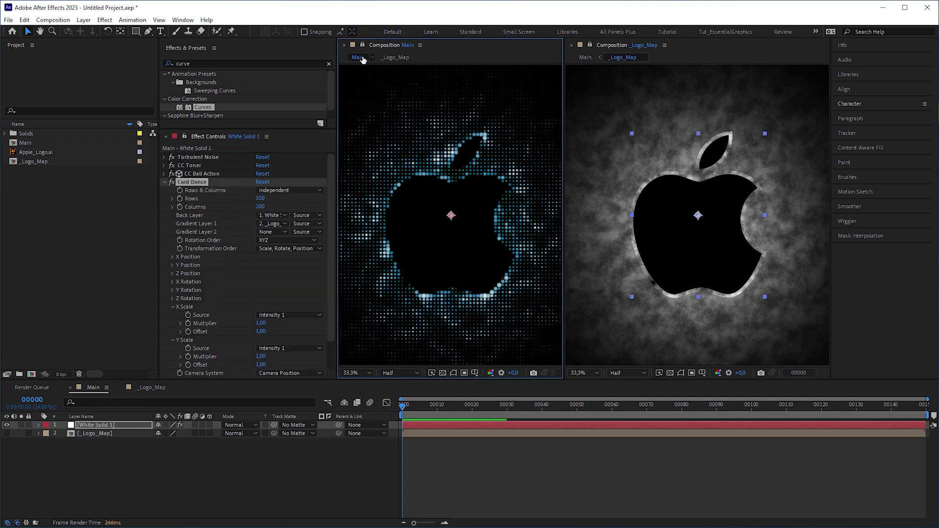
pyautogui.scroll(-2, 328, 235)
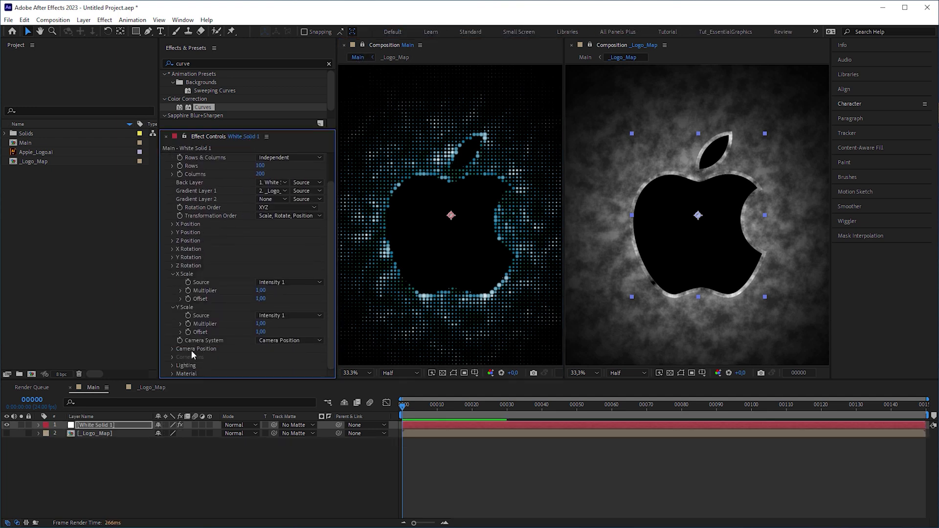
pyautogui.click(172, 348)
pyautogui.scroll(-2, 173, 350)
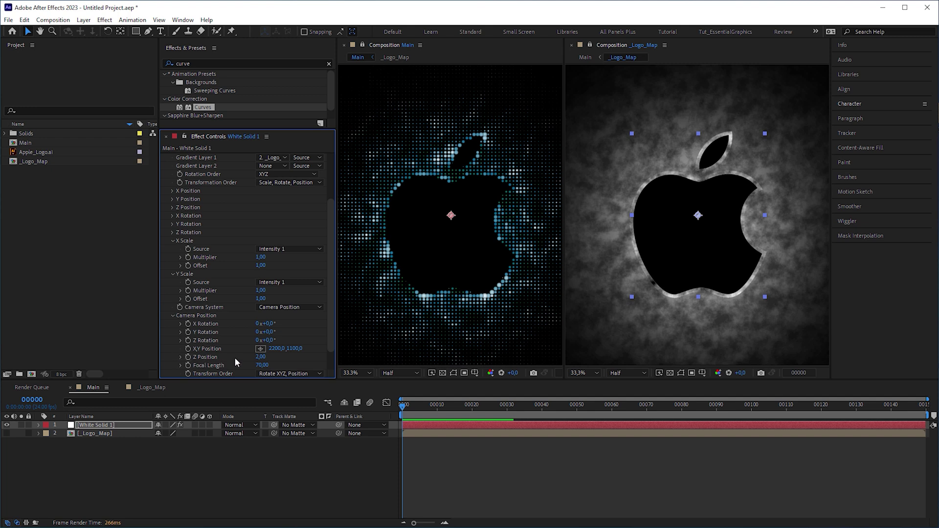
pyautogui.moveTo(273, 333); pyautogui.dragTo(307, 312)
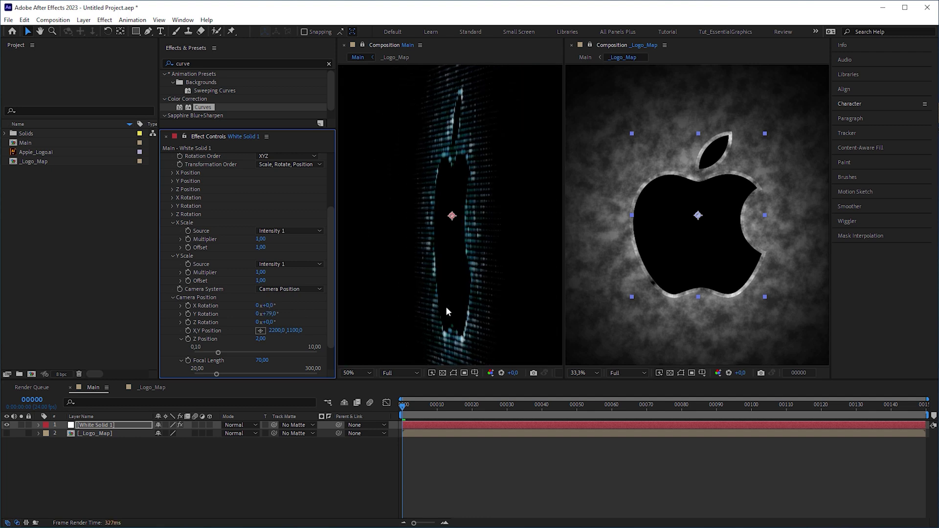
pyautogui.press('/')
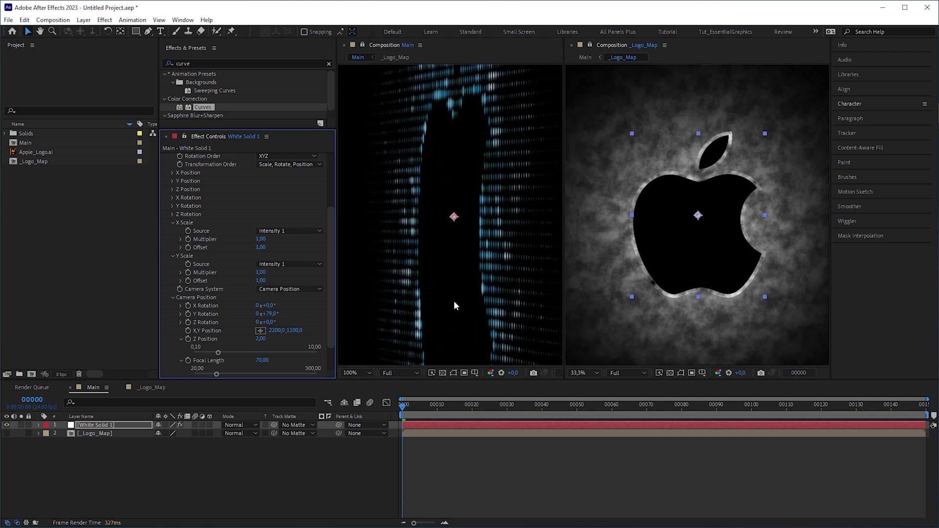
# Expand White Solid 1's Card Dance effect down to its Y Rotation properties
pyautogui.click(38, 425)
pyautogui.click(47, 434)
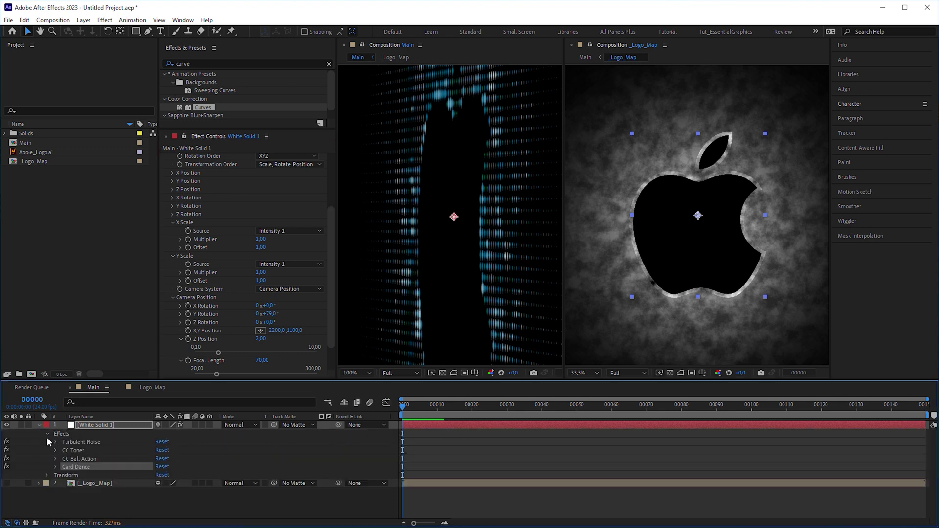
pyautogui.click(54, 467)
pyautogui.scroll(-3, 546, 491)
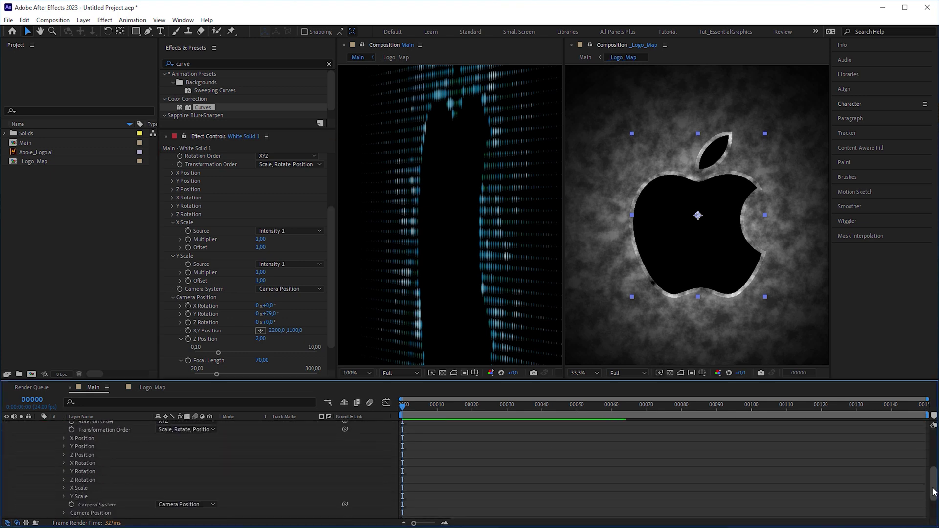
pyautogui.click(64, 472)
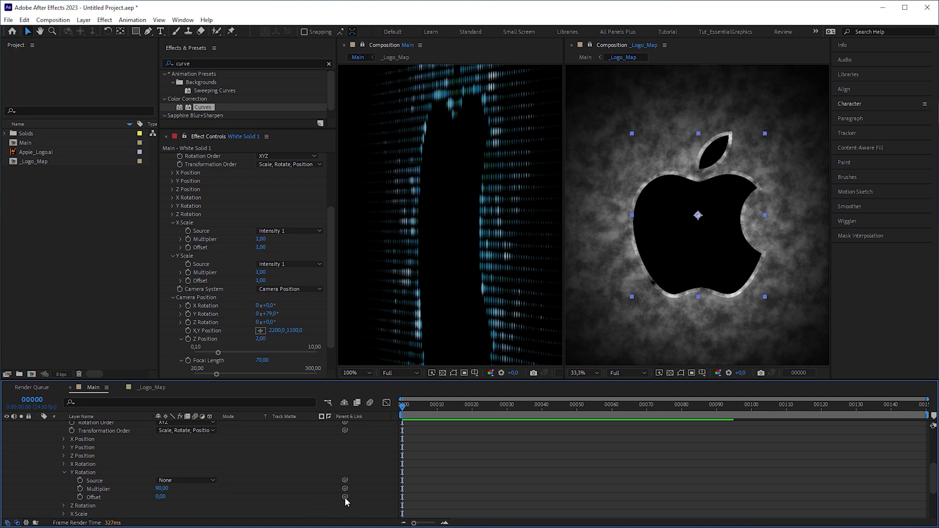
# Pick-whip Y Rotation Offset to camera Y Rotation, negate the expression, and turn the camera back near face-on
pyautogui.moveTo(345, 498); pyautogui.dragTo(212, 310)
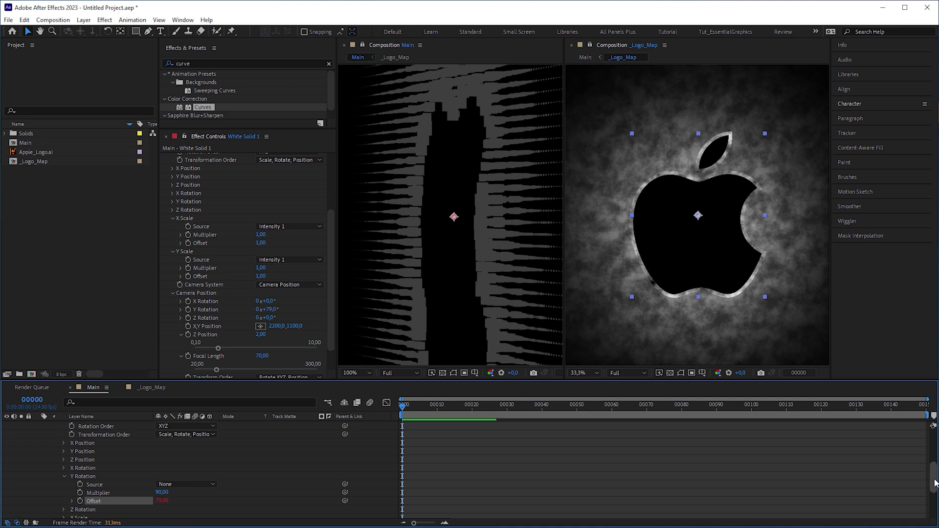
pyautogui.scroll(-5, 81, 440)
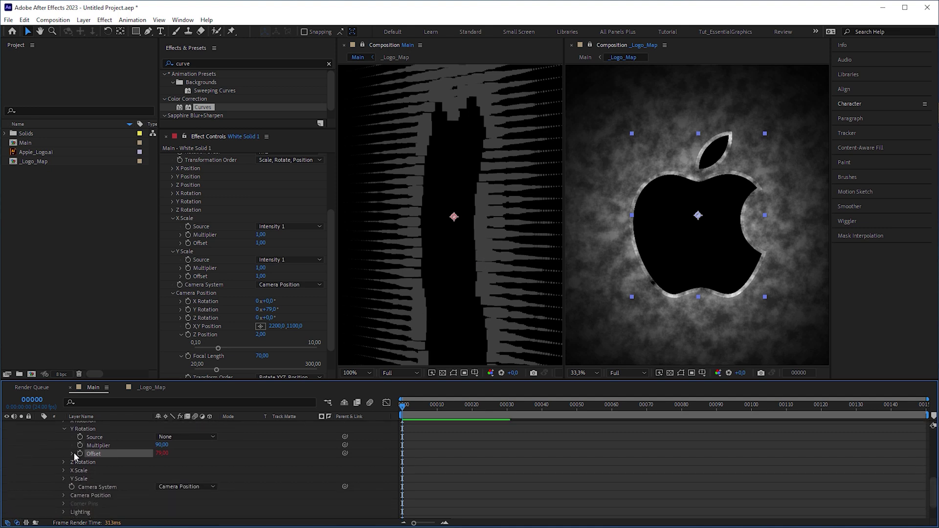
pyautogui.click(72, 454)
pyautogui.click(408, 470)
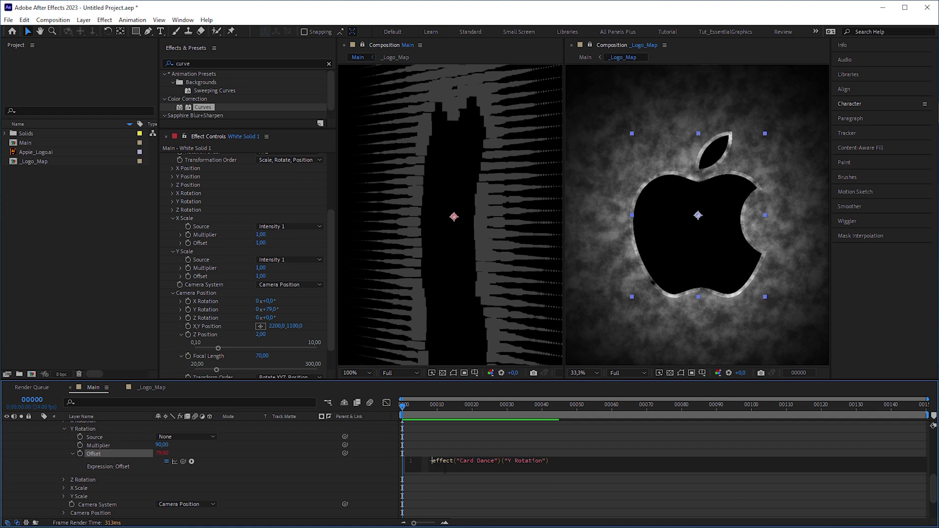
pyautogui.press('KP_Enter')
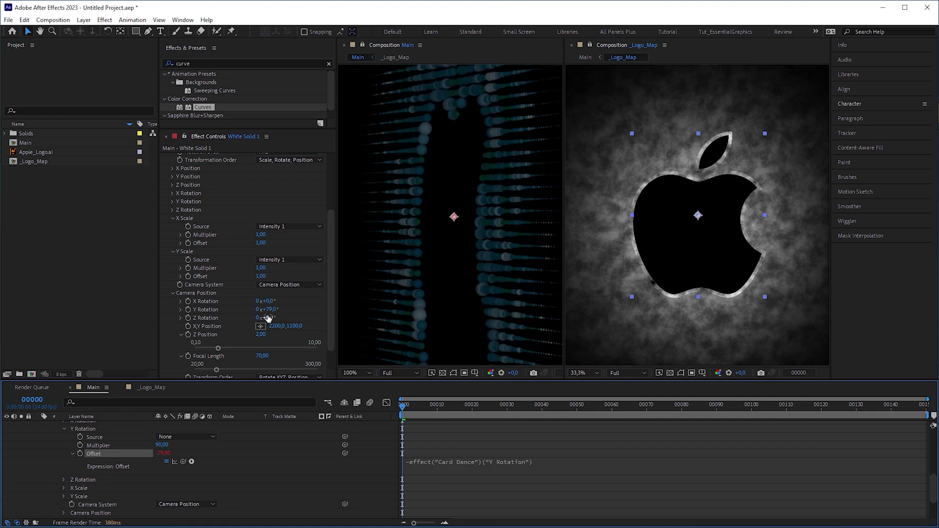
pyautogui.moveTo(267, 310); pyautogui.dragTo(307, 307)
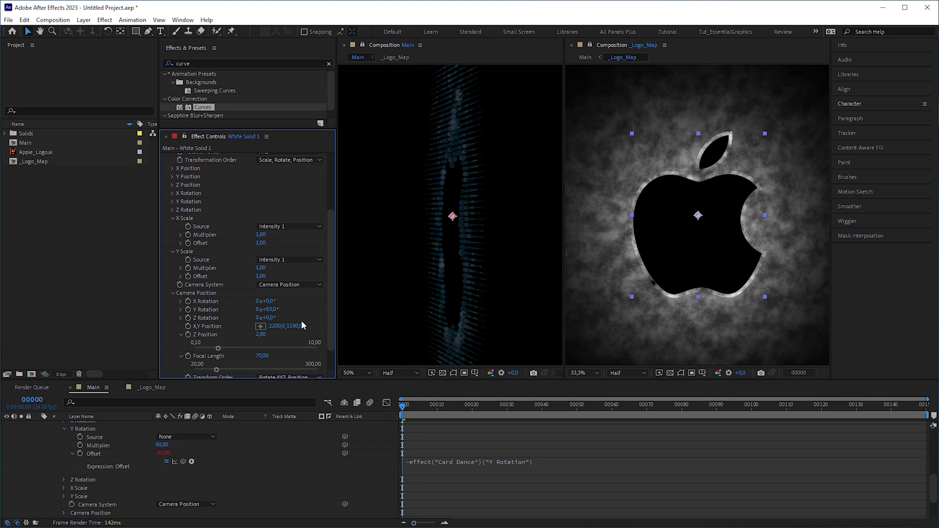
# Scrub Card Dance's Ambient Light from 0.44 up to 0.74
pyautogui.moveTo(333, 323); pyautogui.dragTo(336, 348)
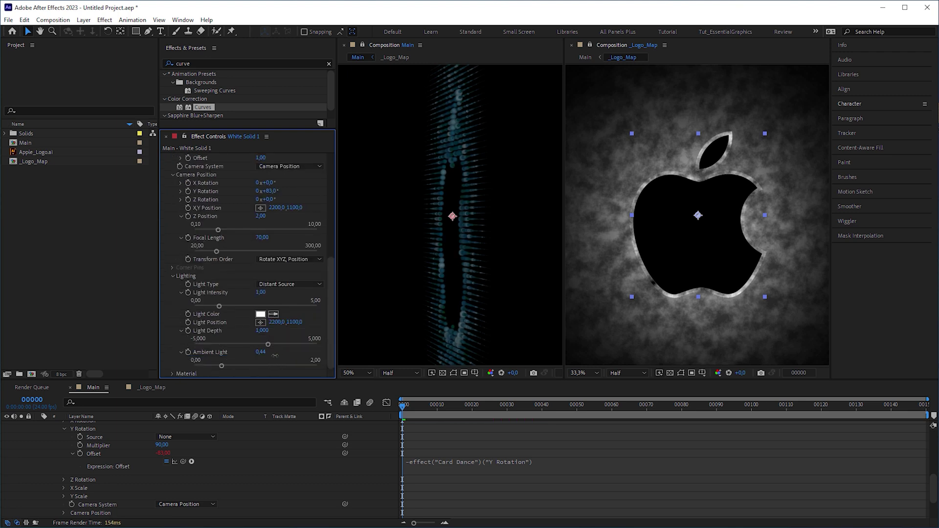
pyautogui.moveTo(275, 355); pyautogui.dragTo(284, 355)
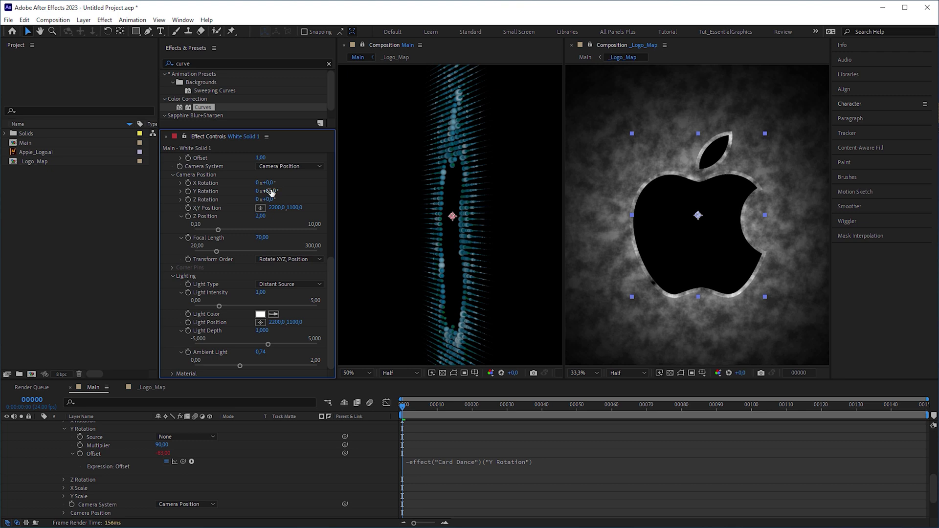
# Set the Card Dance camera Y Rotation to 0° at frame 75
pyautogui.moveTo(272, 192); pyautogui.dragTo(261, 199)
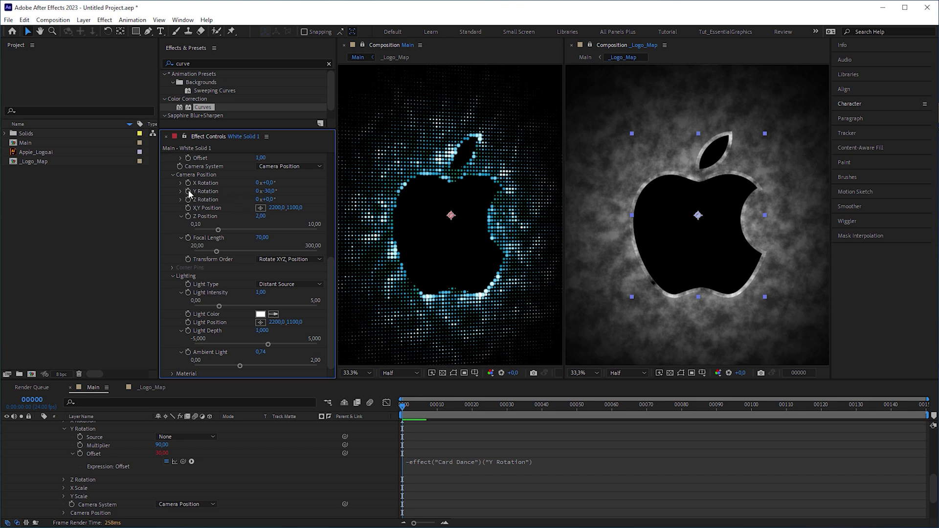
pyautogui.moveTo(414, 405); pyautogui.dragTo(665, 422)
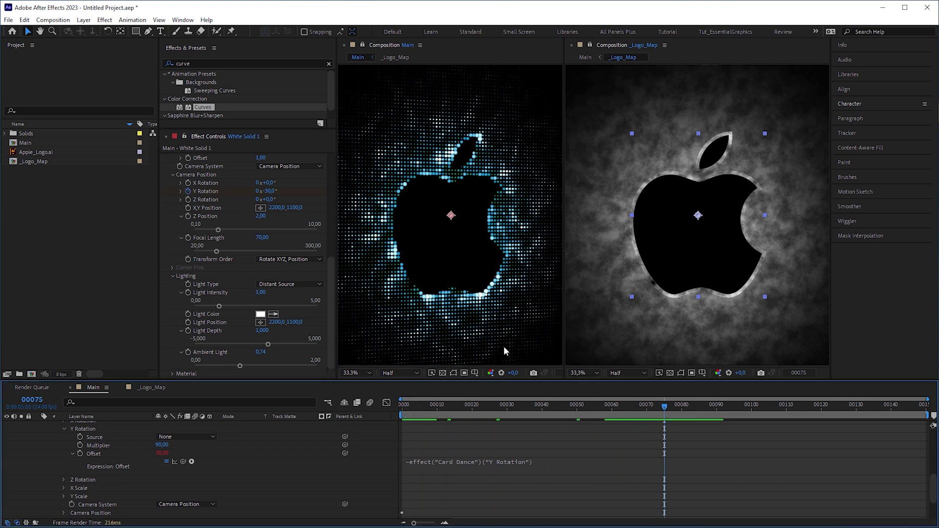
pyautogui.click(268, 190)
pyautogui.write('0')
pyautogui.press('Return')
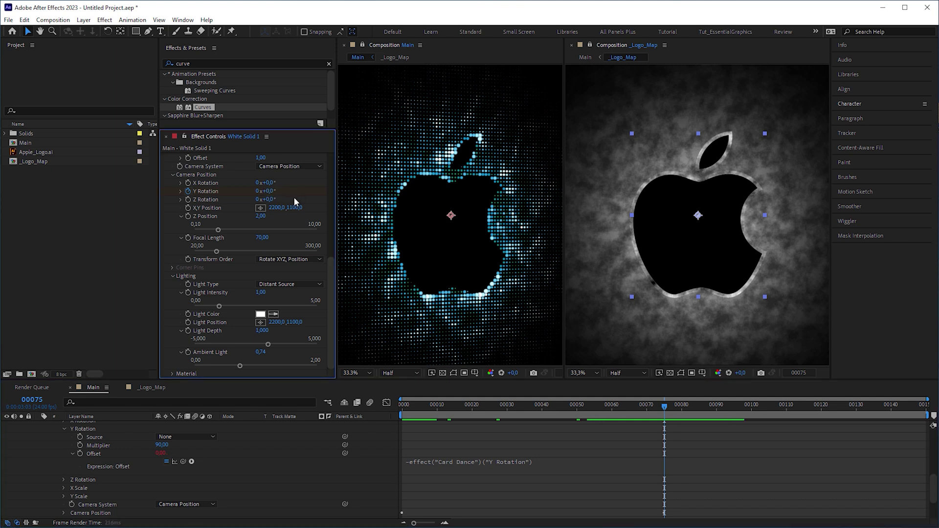
# Apply Easy Ease to the Y Rotation keyframes and scrub back to check the turn
pyautogui.click(665, 442)
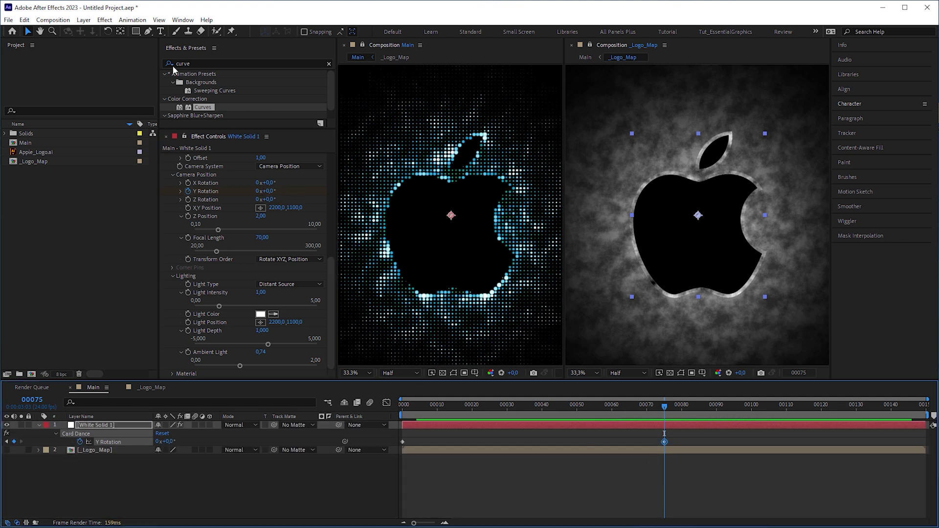
pyautogui.click(132, 19)
pyautogui.moveTo(211, 123)
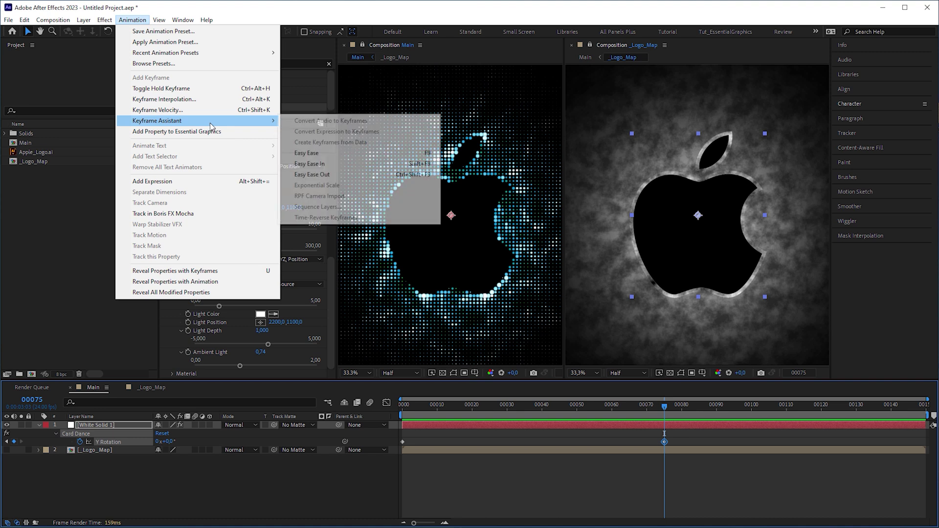
pyautogui.click(306, 153)
pyautogui.moveTo(660, 436); pyautogui.dragTo(402, 424)
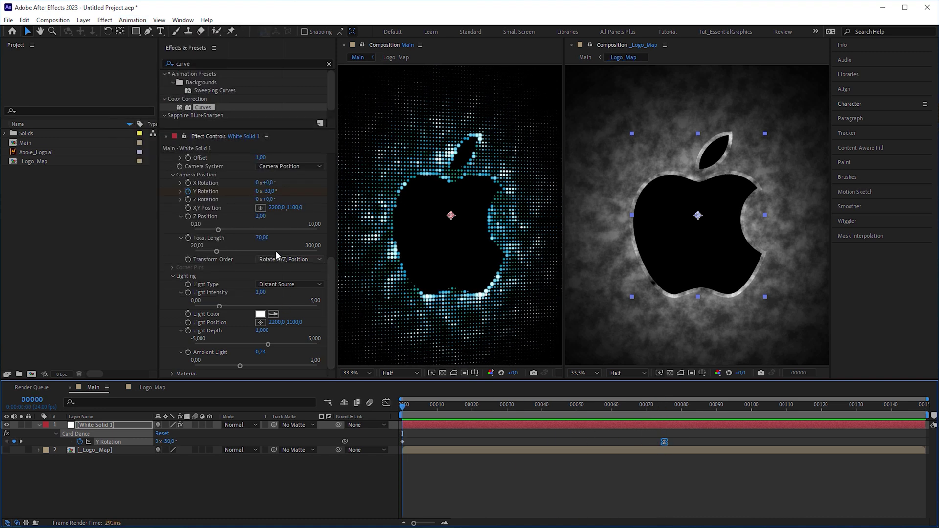
# Keyframe the Card Dance camera Z Position at 1 on frame 40
pyautogui.moveTo(266, 239); pyautogui.dragTo(233, 246)
pyautogui.moveTo(405, 407); pyautogui.dragTo(542, 429)
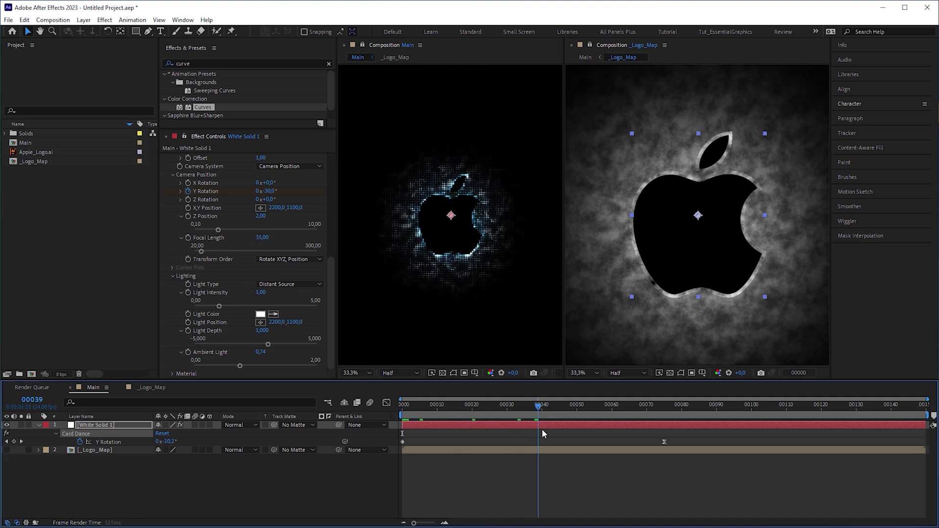
pyautogui.click(262, 217)
pyautogui.press('Return')
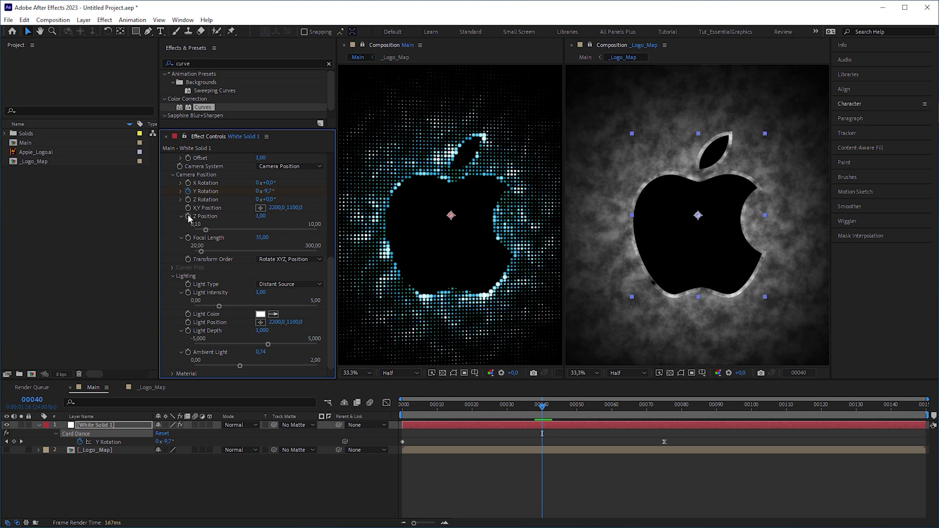
pyautogui.press('u')
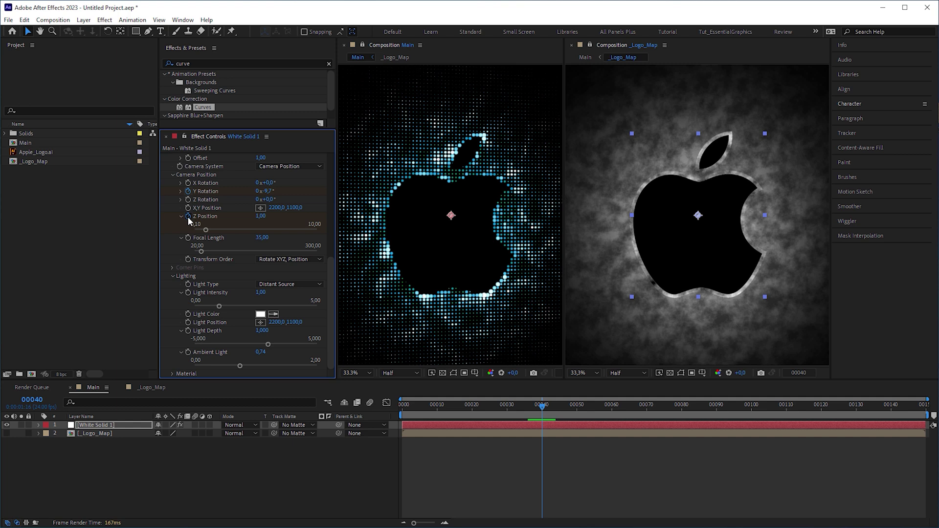
pyautogui.press('u')
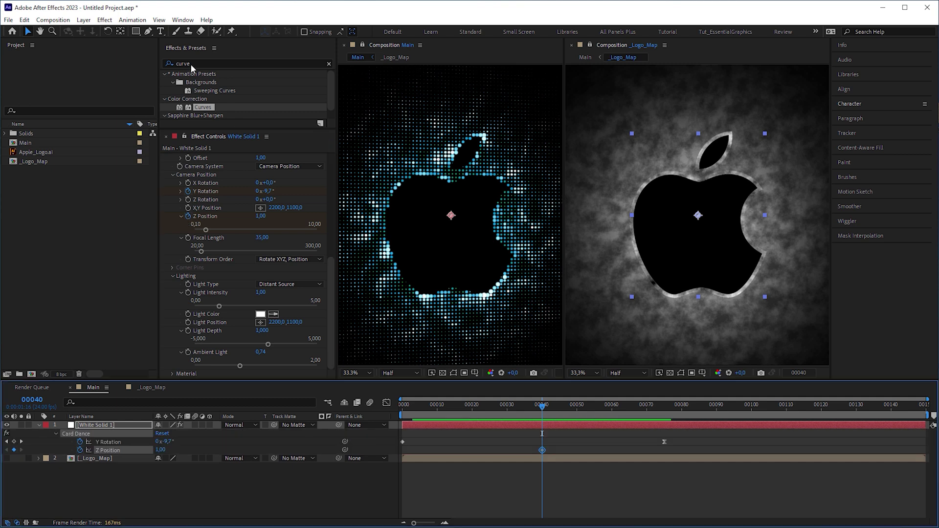
# Easy Ease the Z Position keyframe and set its outgoing influence to 100
pyautogui.click(132, 20)
pyautogui.moveTo(162, 120)
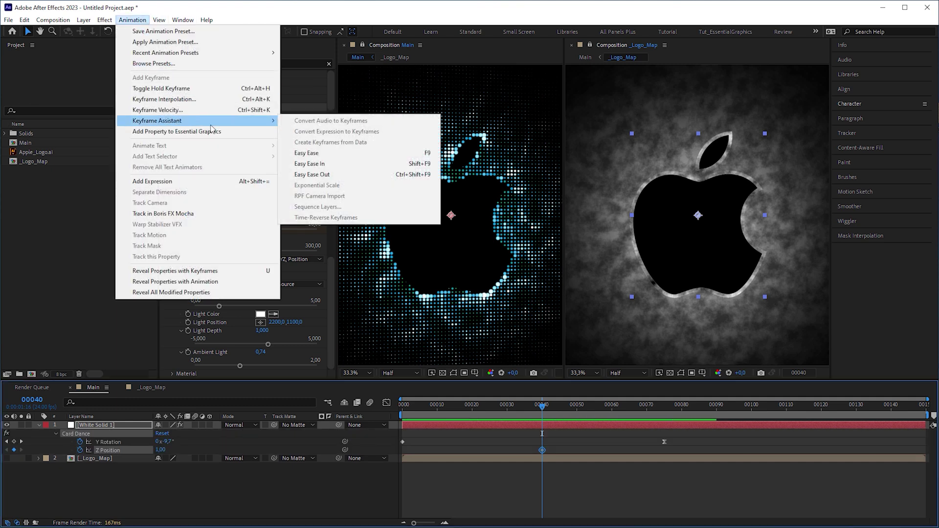
pyautogui.click(305, 145)
pyautogui.click(132, 20)
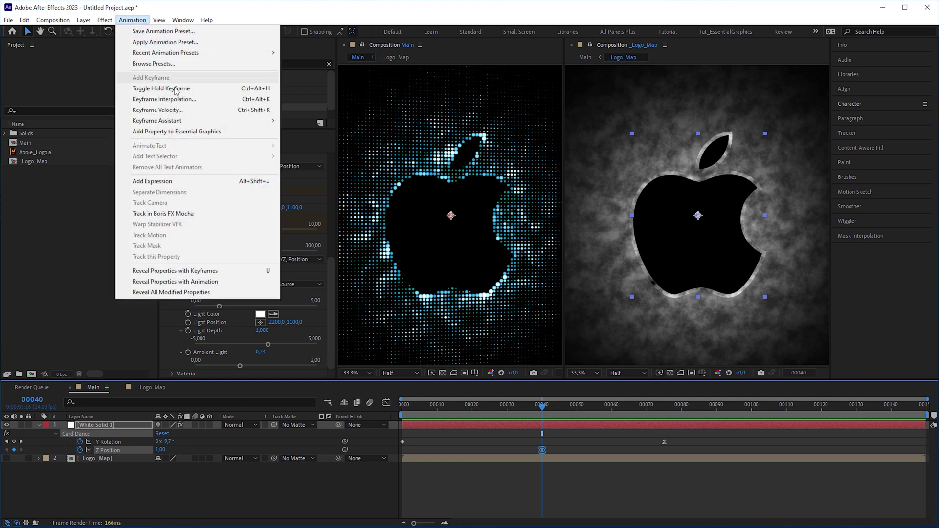
pyautogui.click(191, 112)
pyautogui.click(698, 323)
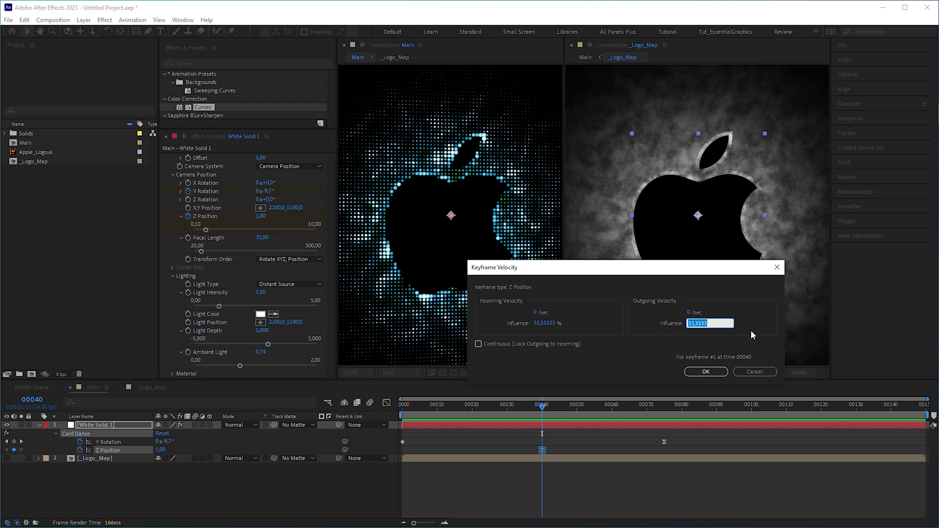
pyautogui.write('100')
pyautogui.click(713, 370)
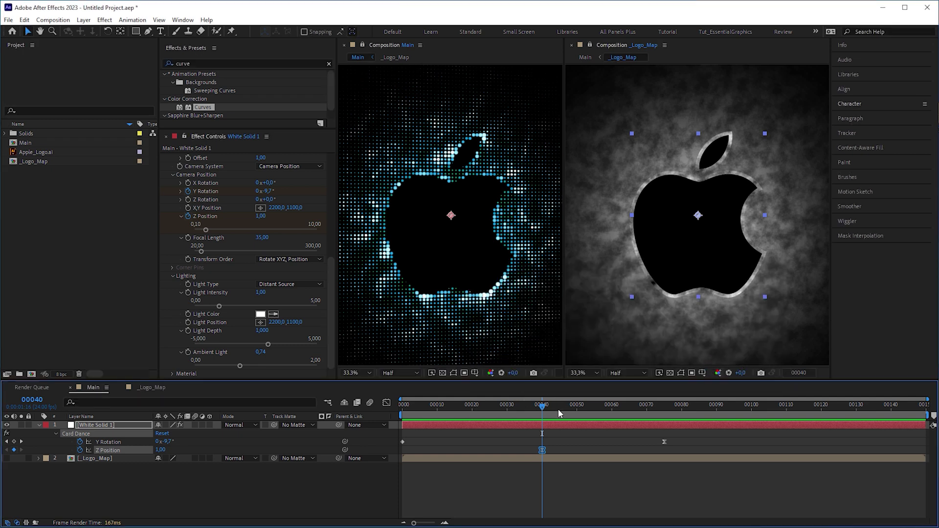
# Lower Z Position to 0.10 at the end of the timeline to push the camera in
pyautogui.moveTo(543, 406); pyautogui.dragTo(924, 433)
pyautogui.moveTo(205, 229); pyautogui.dragTo(194, 231)
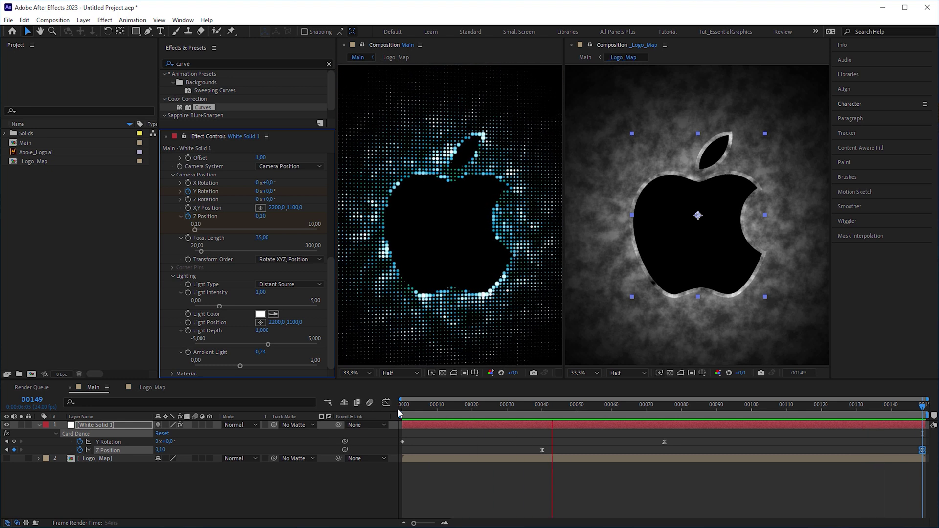
pyautogui.press('space')
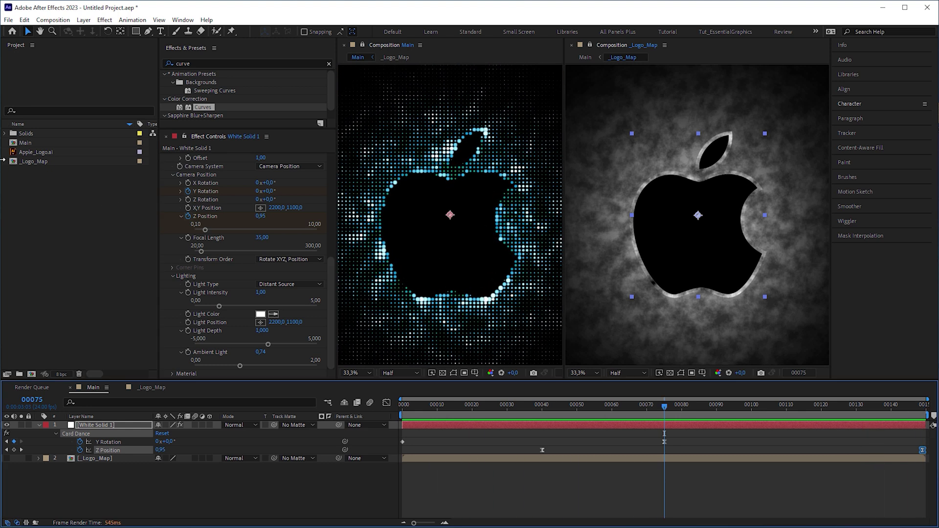
# Duplicate _Logo_Map as _Depth_Map and add it to the Main composition
pyautogui.click(33, 160)
pyautogui.hotkey('ctrl', 'd')
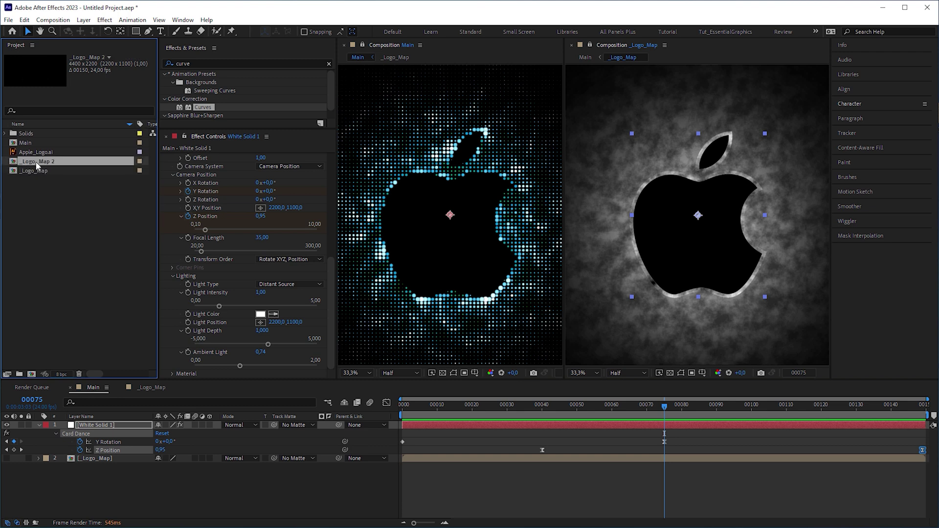
pyautogui.press('Return')
pyautogui.write('Depth')
pyautogui.press('End')
pyautogui.press('BackSpace')
pyautogui.press('BackSpace')
pyautogui.press('Return')
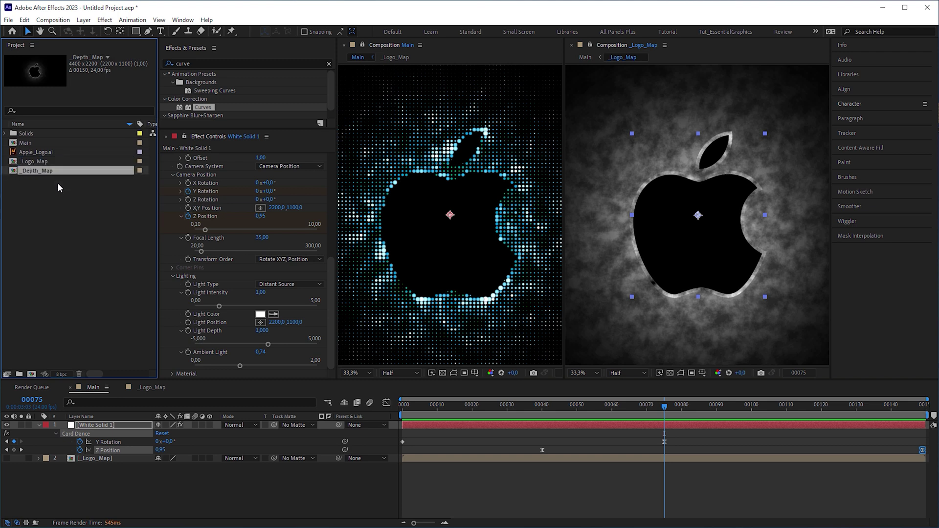
pyautogui.moveTo(56, 176); pyautogui.dragTo(75, 469)
# At frame 40, set Card Dance's Gradient Layer 2 to _Depth_Map
pyautogui.press('pageup')
pyautogui.press('pageup')
pyautogui.moveTo(636, 415); pyautogui.dragTo(538, 434)
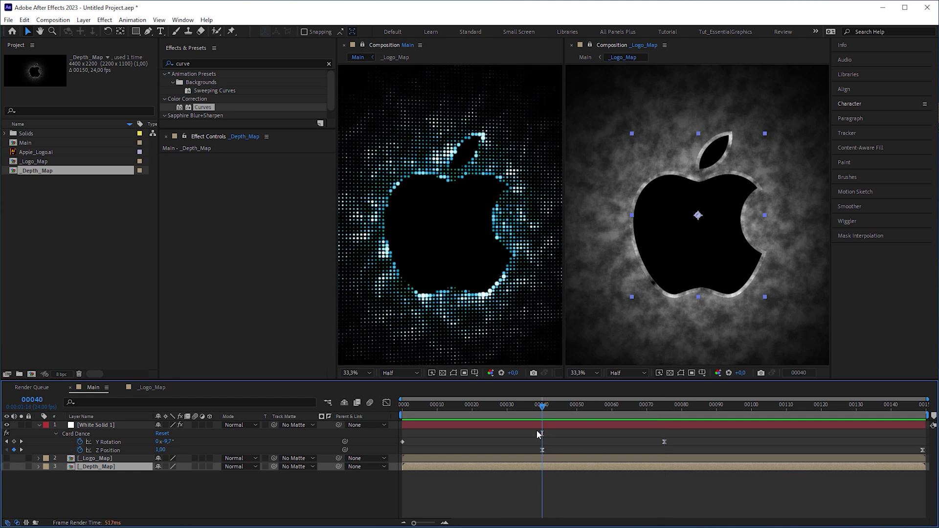
pyautogui.click(122, 425)
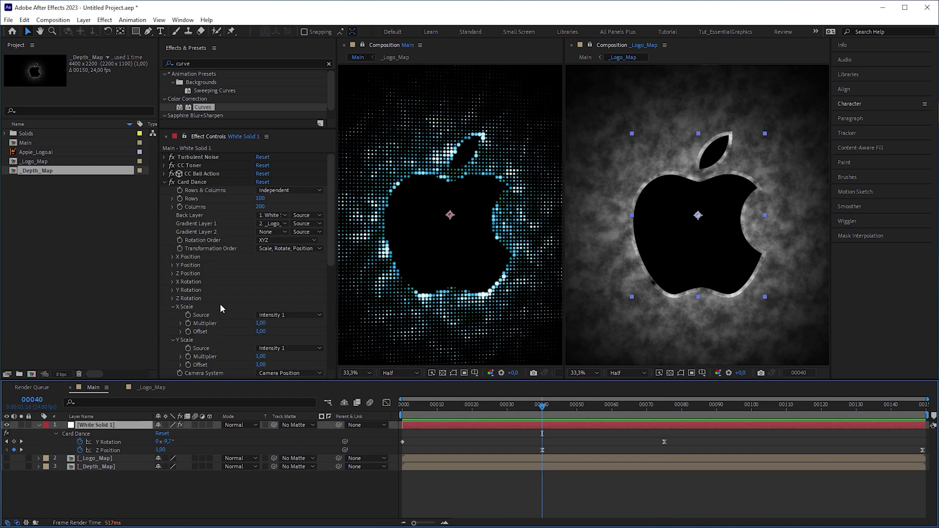
pyautogui.click(273, 232)
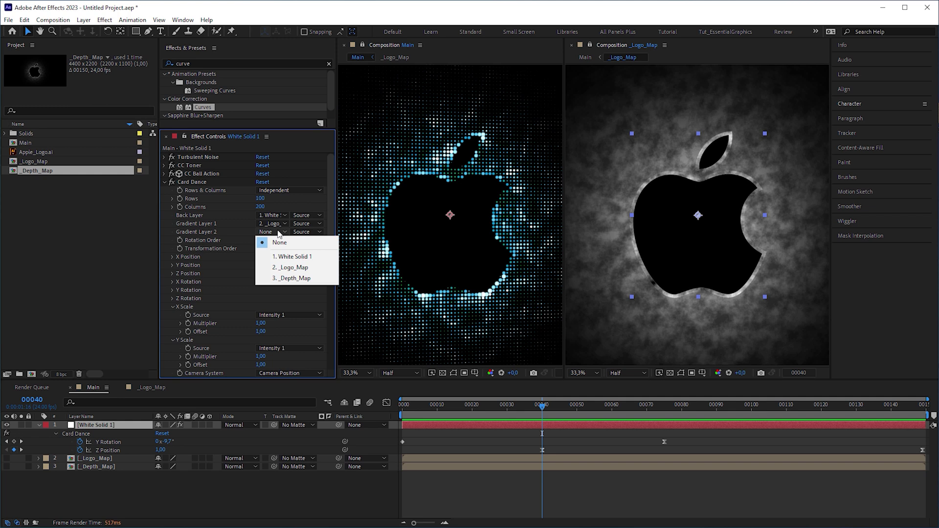
pyautogui.click(288, 278)
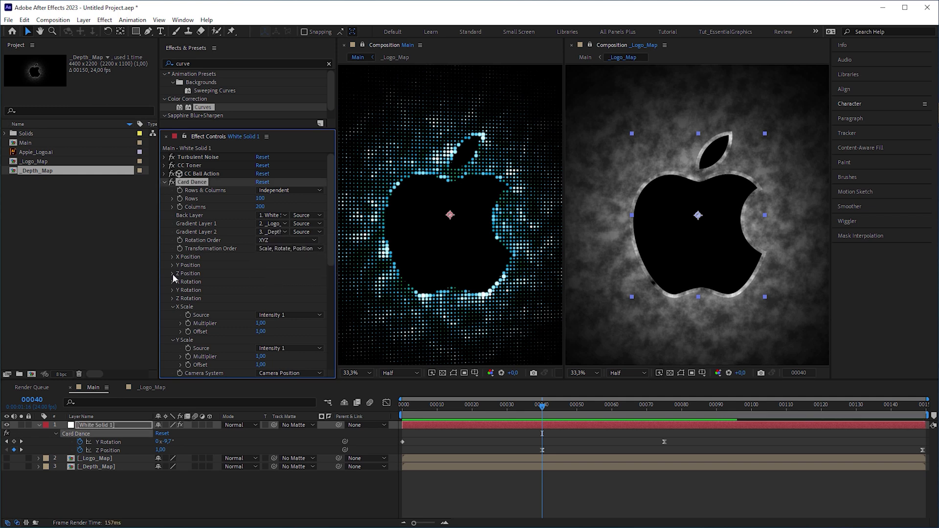
# Drive Card Dance Z Position from Intensity 2 with a multiplier of 30
pyautogui.click(172, 274)
pyautogui.click(280, 281)
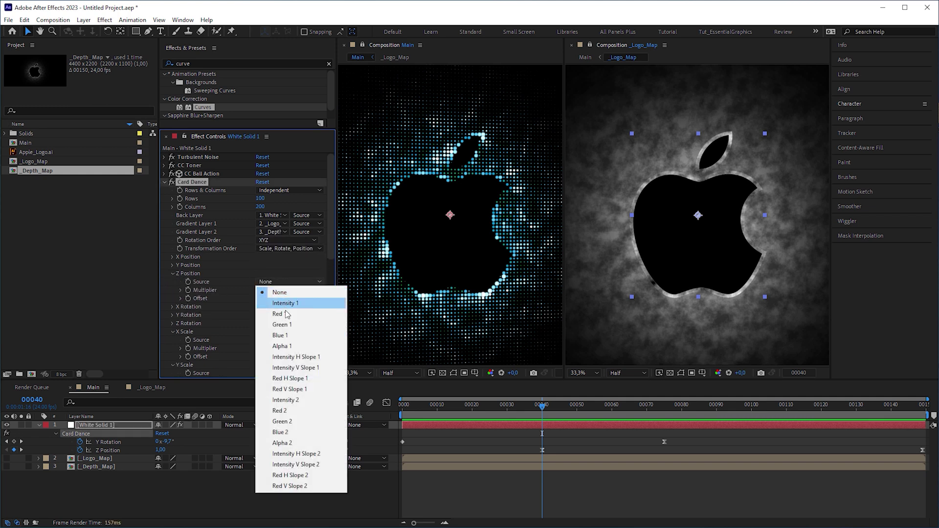
pyautogui.click(301, 401)
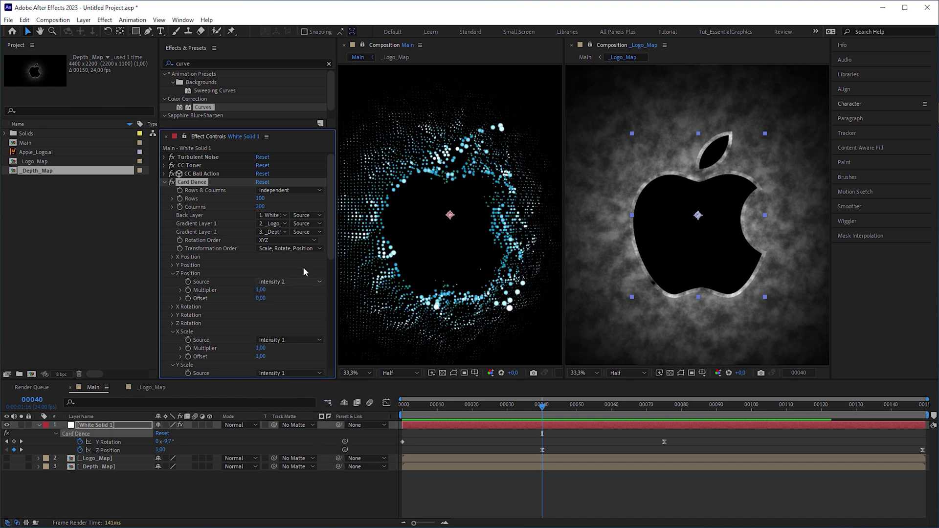
pyautogui.moveTo(261, 292); pyautogui.dragTo(454, 276)
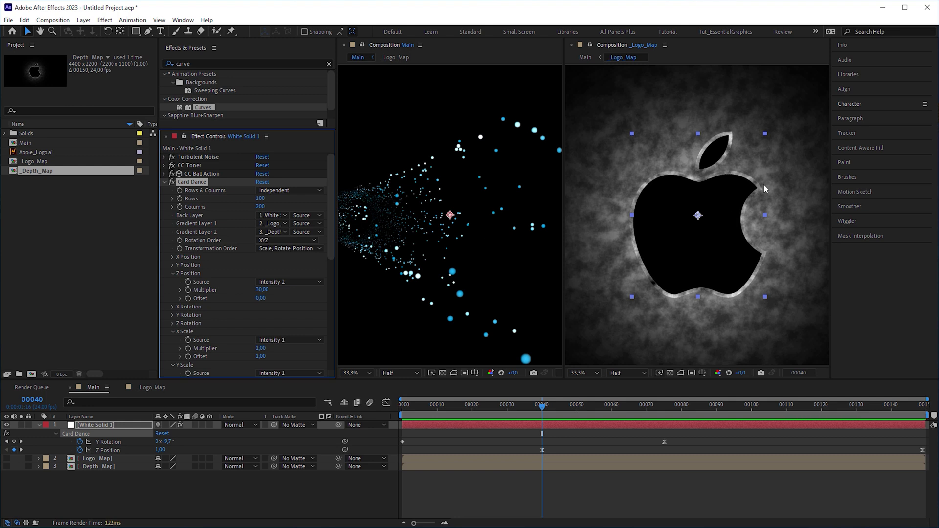
# In _Depth_Map, add a black (000000) solid and apply Turbulent Noise to it
pyautogui.doubleClick(43, 171)
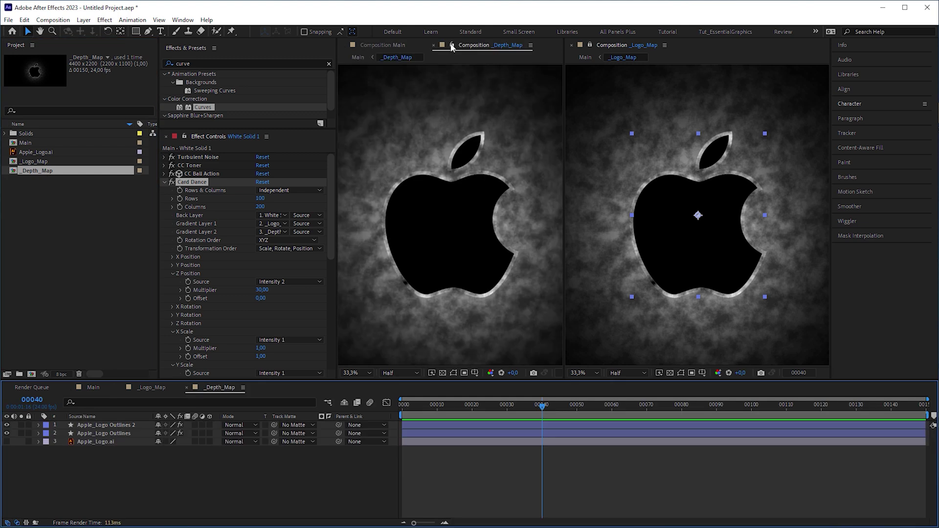
pyautogui.moveTo(451, 47); pyautogui.dragTo(711, 50)
pyautogui.click(84, 441)
pyautogui.hotkey('ctrl', 'y')
pyautogui.click(603, 465)
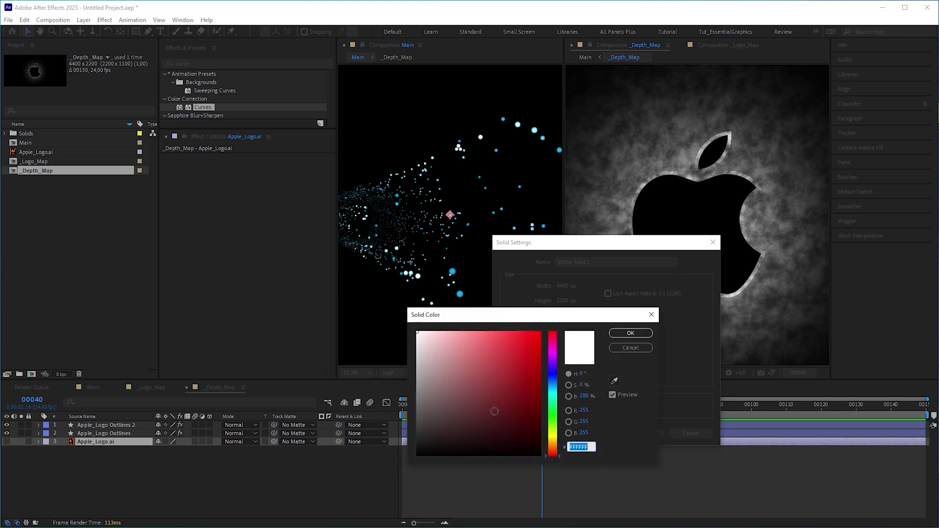
pyautogui.write('000000')
pyautogui.press('Return')
pyautogui.press('Return')
pyautogui.click(176, 65)
pyautogui.write('tur')
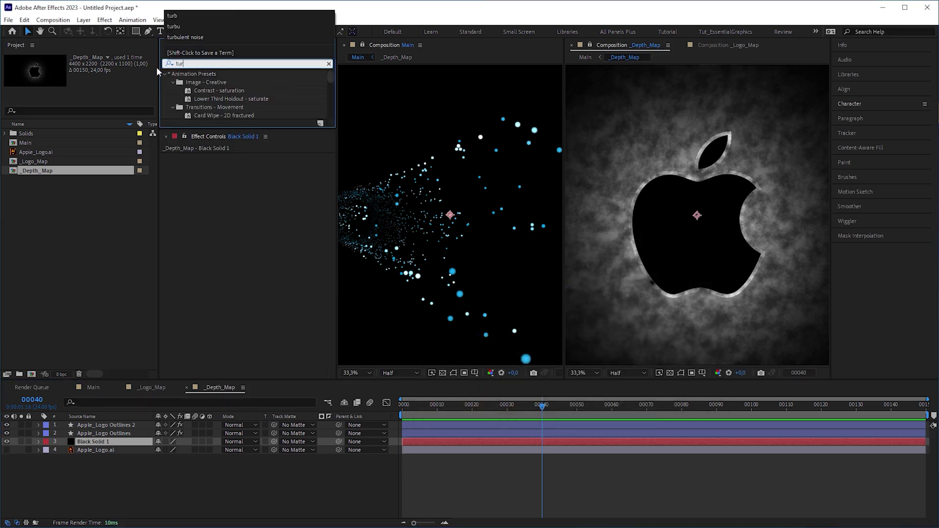
pyautogui.write('bule')
pyautogui.moveTo(205, 98); pyautogui.dragTo(116, 441)
# Collapse the Apple_Logo Outlines effects and set its fill colour to grey 808080
pyautogui.click(123, 435)
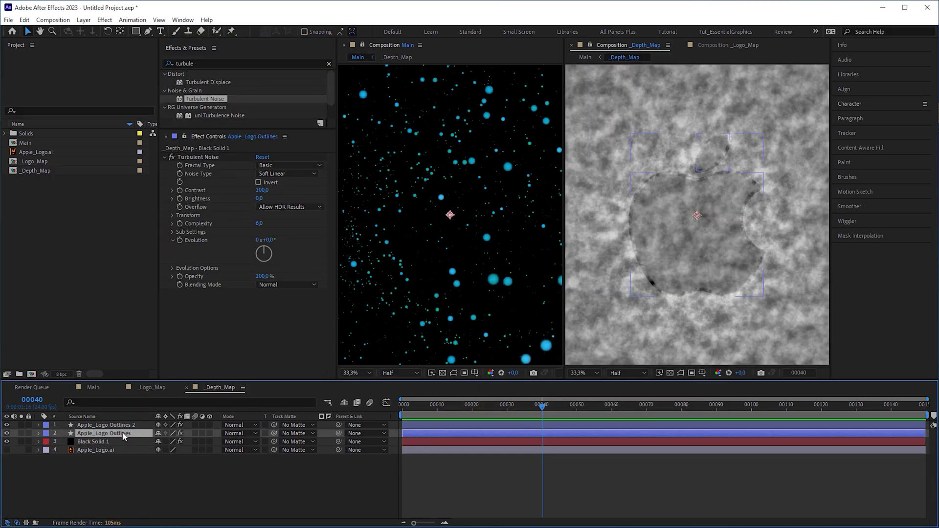
pyautogui.click(163, 198)
pyautogui.click(163, 207)
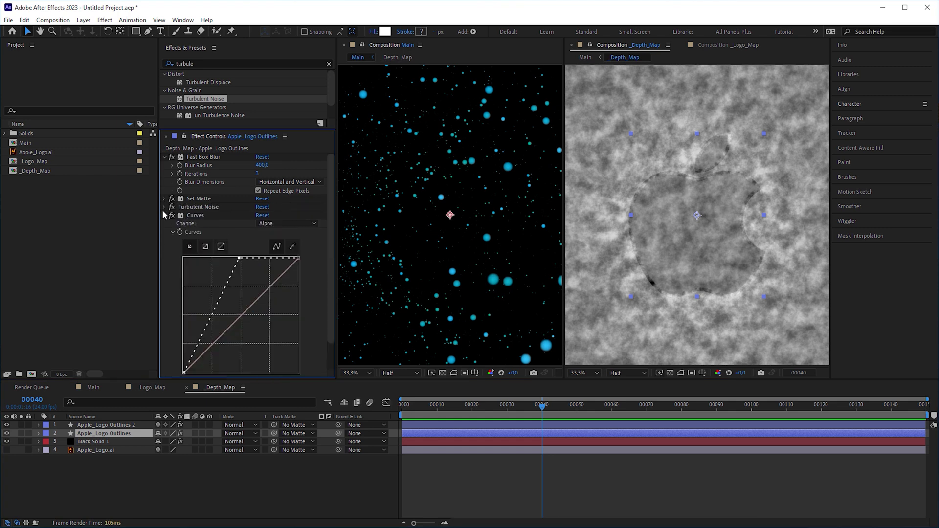
pyautogui.click(165, 215)
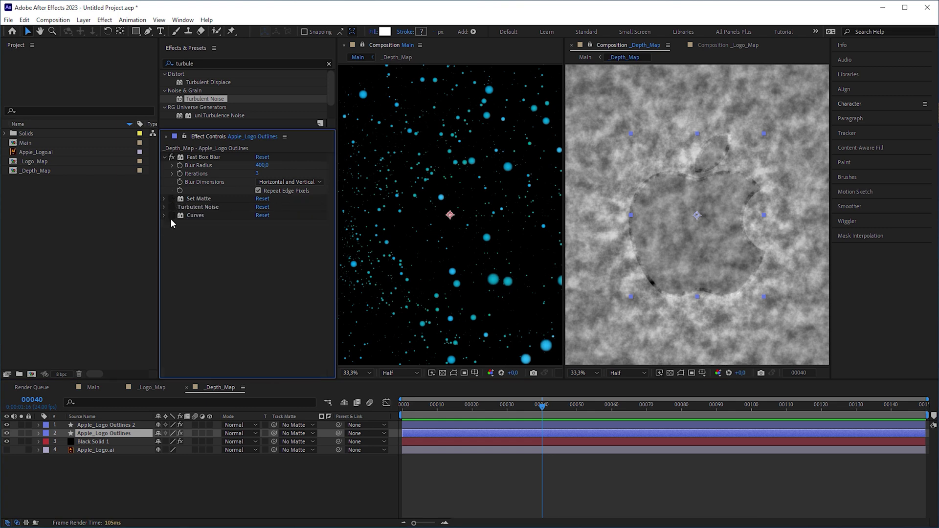
pyautogui.click(385, 32)
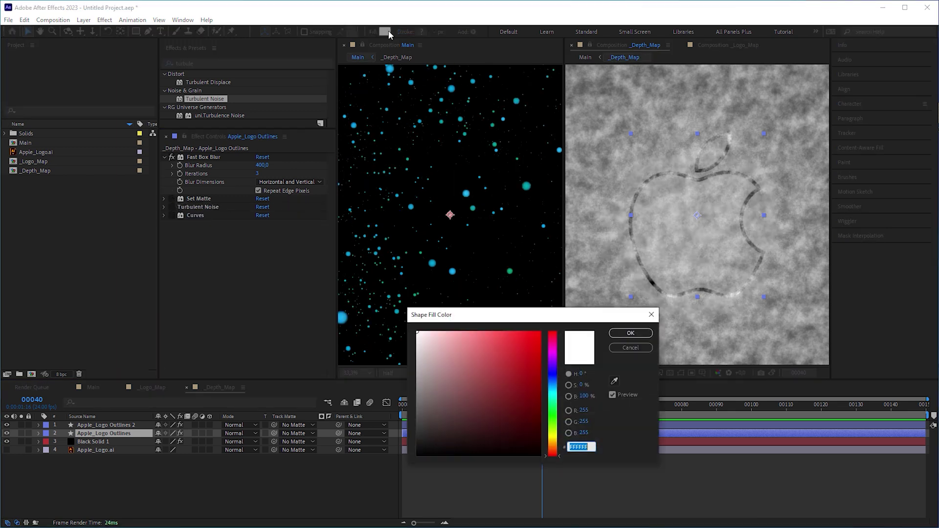
pyautogui.write('808080')
pyautogui.press('Return')
# Add Offset Paths to the outline, select Fast Box Blur, and advance to about frame 49
pyautogui.click(39, 433)
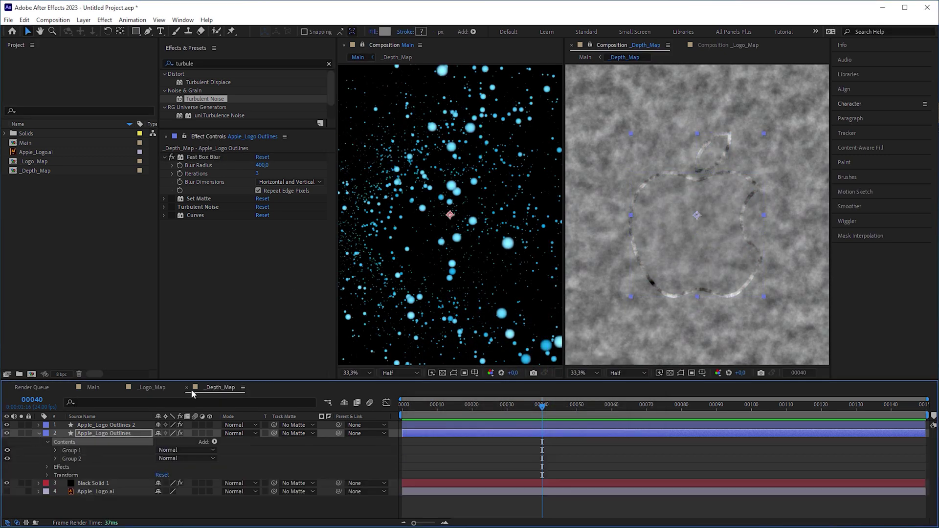
pyautogui.click(473, 31)
pyautogui.click(532, 154)
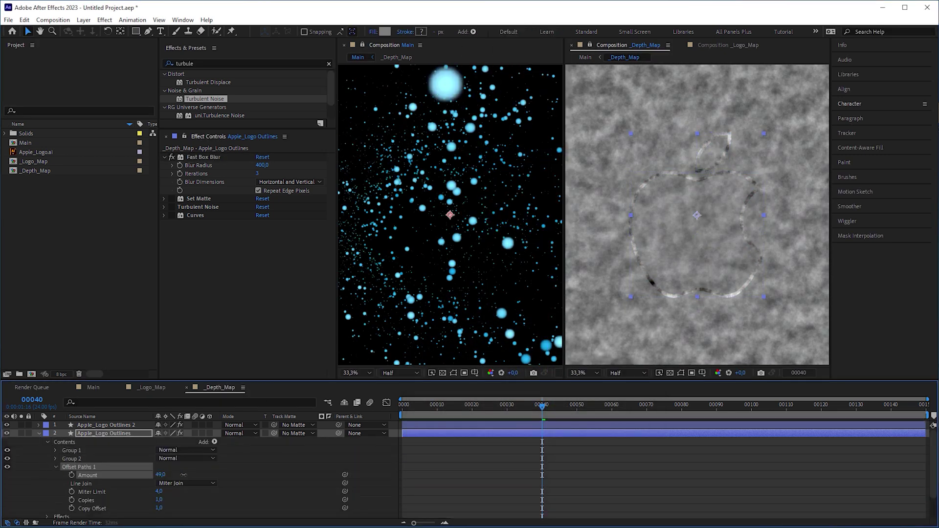
pyautogui.click(255, 175)
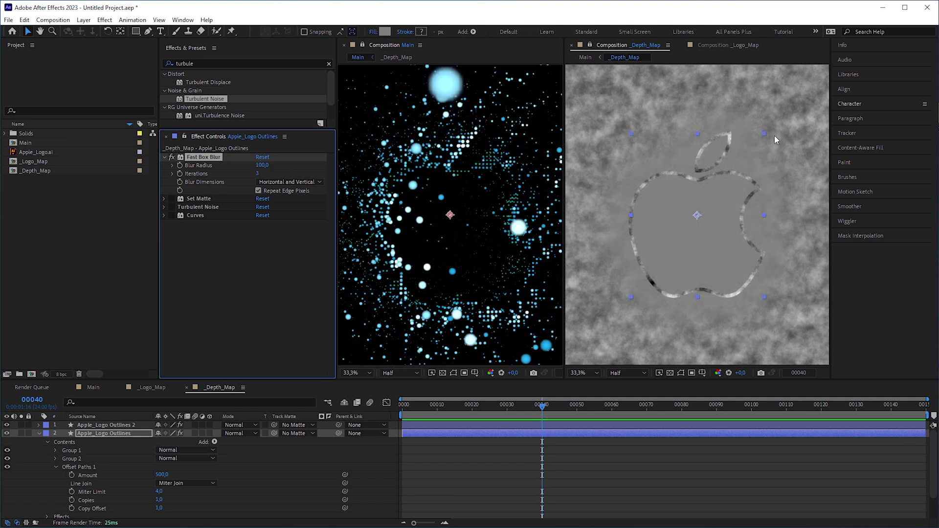
pyautogui.moveTo(544, 405); pyautogui.dragTo(576, 413)
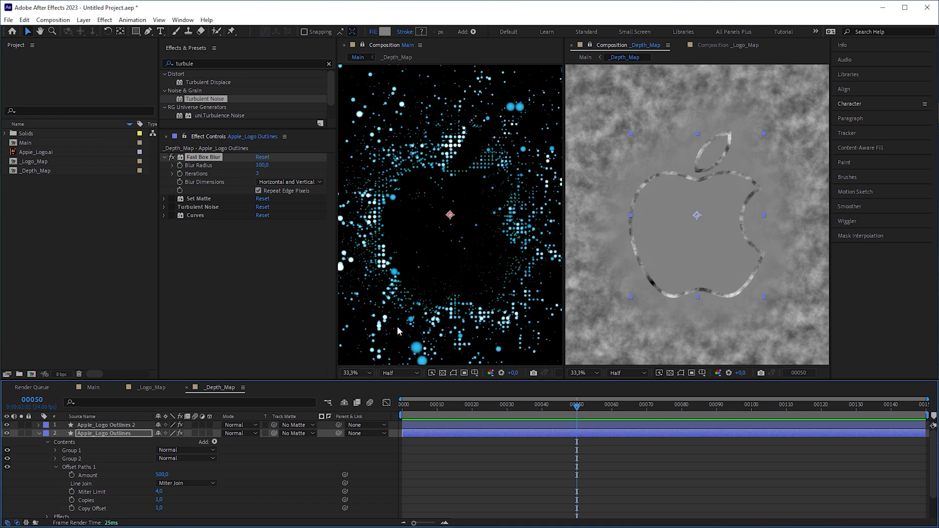
# Set Apple_Logo Outlines 2's Turbulent Noise opacity to 2% and evolution to 222°
pyautogui.click(129, 426)
pyautogui.moveTo(273, 277); pyautogui.dragTo(257, 277)
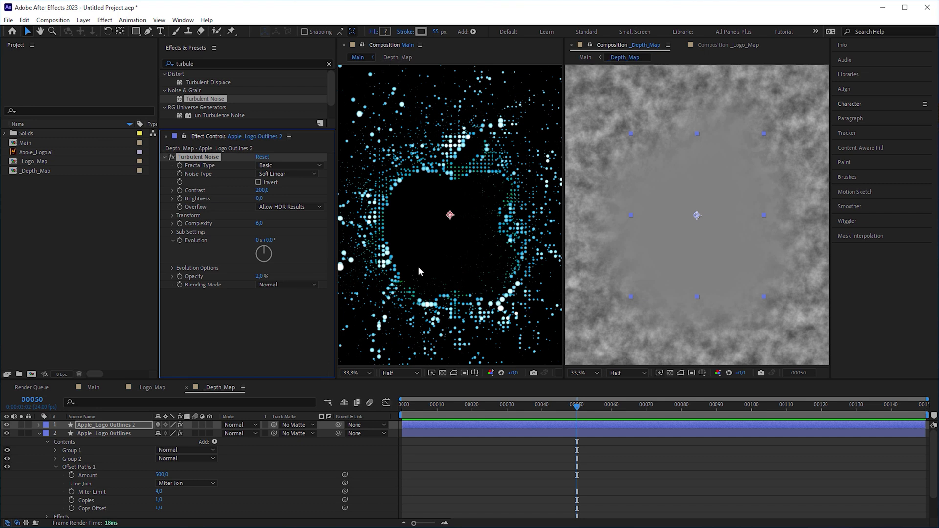
pyautogui.moveTo(271, 240); pyautogui.dragTo(315, 250)
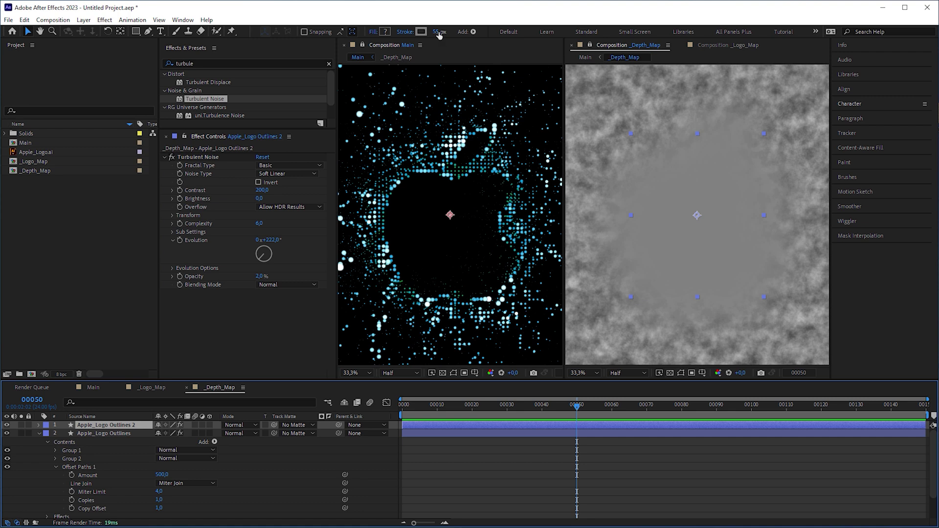
# Adjust the outline's stroke width, settling on 65 px, after toggling Turbulent Noise off and on
pyautogui.moveTo(444, 31); pyautogui.dragTo(469, 32)
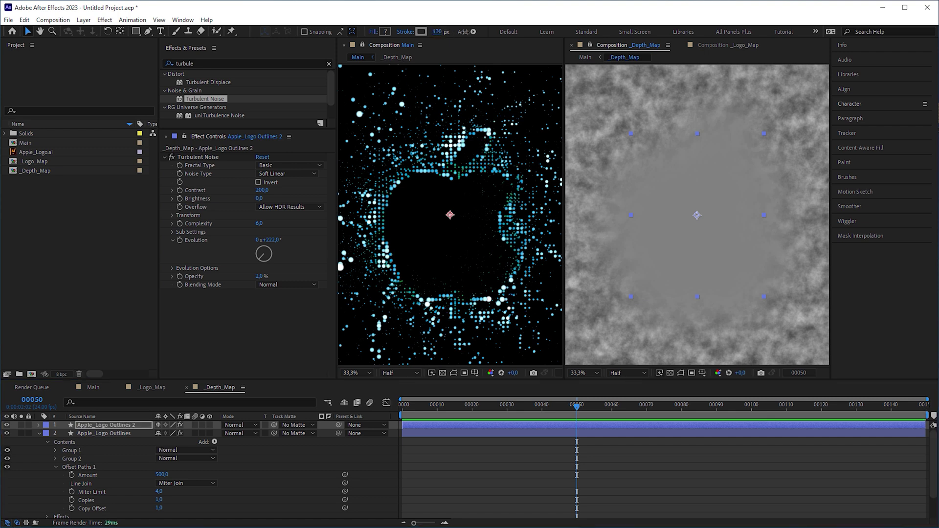
pyautogui.click(171, 159)
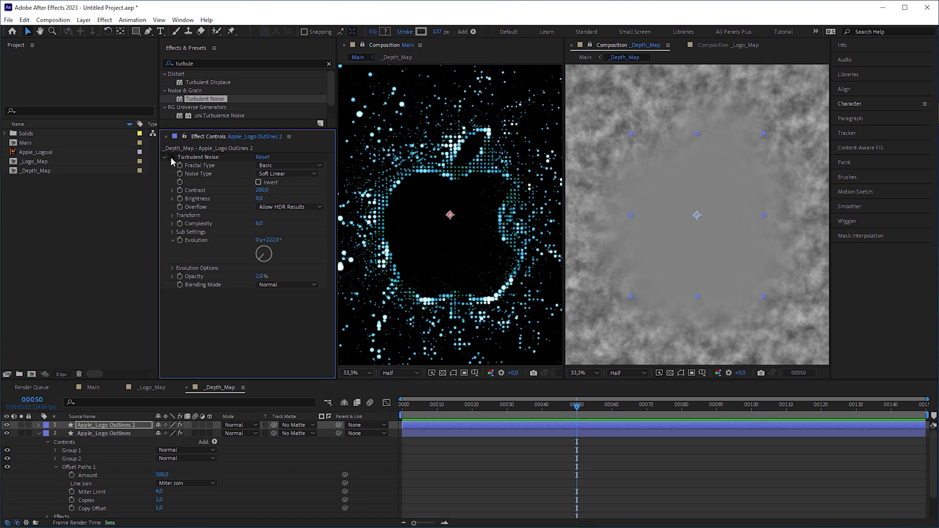
pyautogui.click(170, 157)
pyautogui.moveTo(442, 33); pyautogui.dragTo(431, 37)
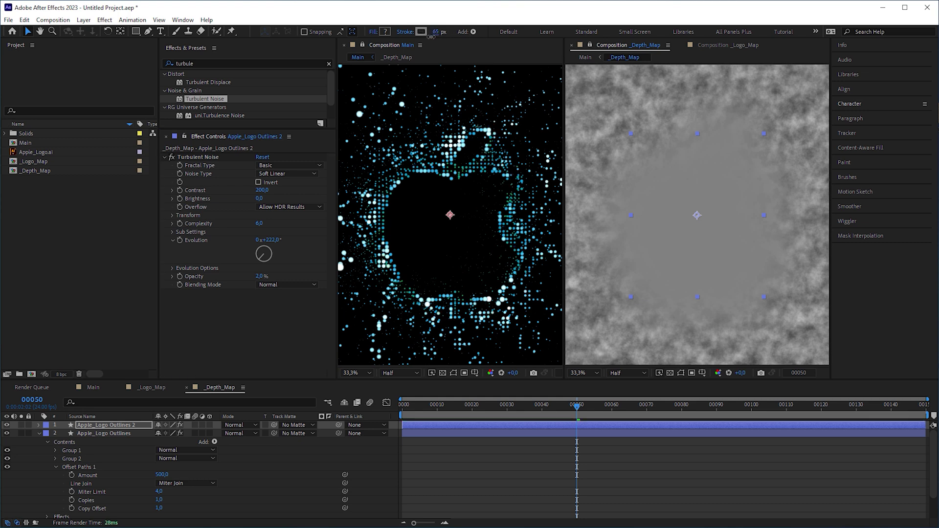
pyautogui.click(391, 252)
# Apply Curves to Black Solid 1 with a lifted black point, then return to Main
pyautogui.scroll(-1, 392, 252)
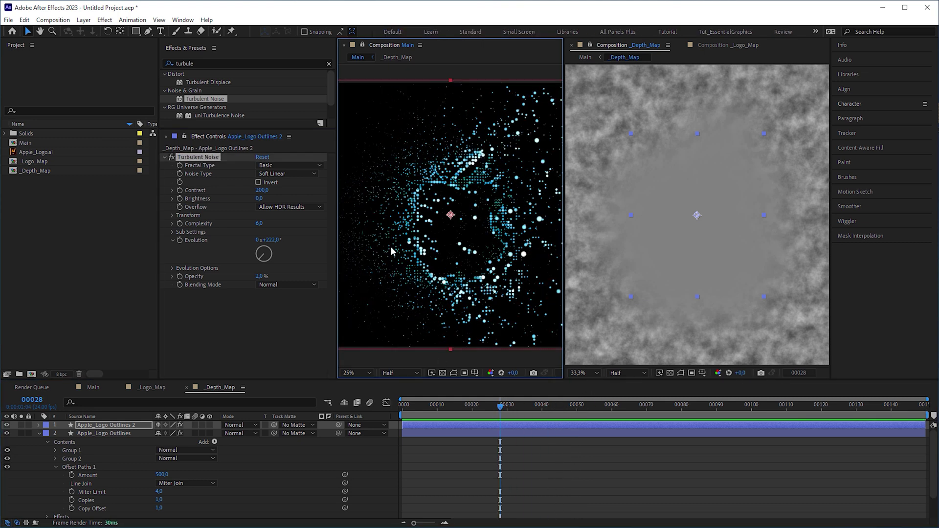
pyautogui.click(39, 434)
pyautogui.click(98, 442)
pyautogui.doubleClick(184, 63)
pyautogui.write('curves')
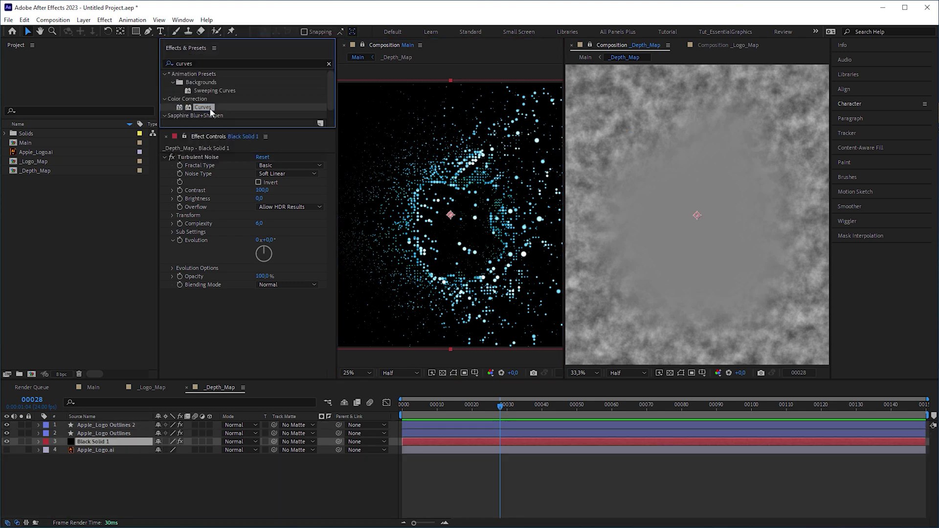
pyautogui.moveTo(202, 107); pyautogui.dragTo(260, 293)
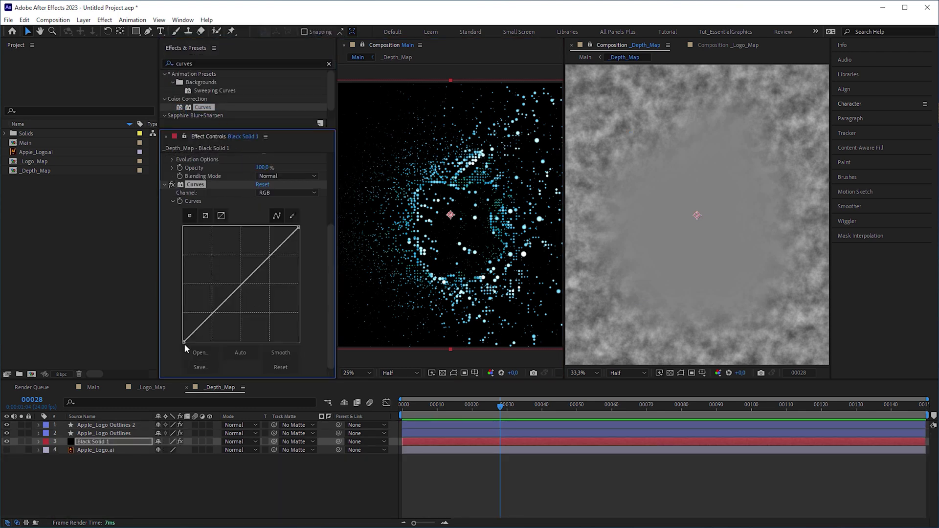
pyautogui.moveTo(185, 338)
pyautogui.mouseDown()
pyautogui.moveTo(178, 273)
pyautogui.moveTo(193, 322)
pyautogui.mouseUp()
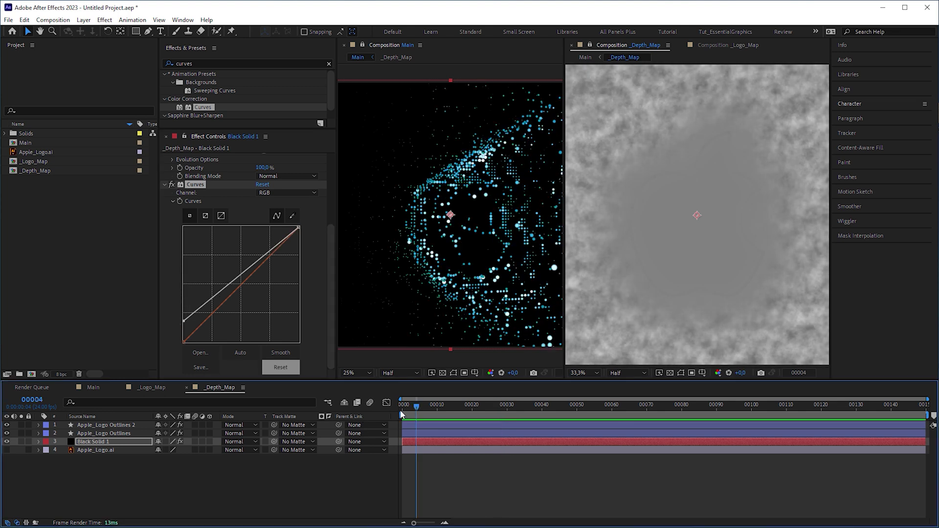
pyautogui.click(354, 122)
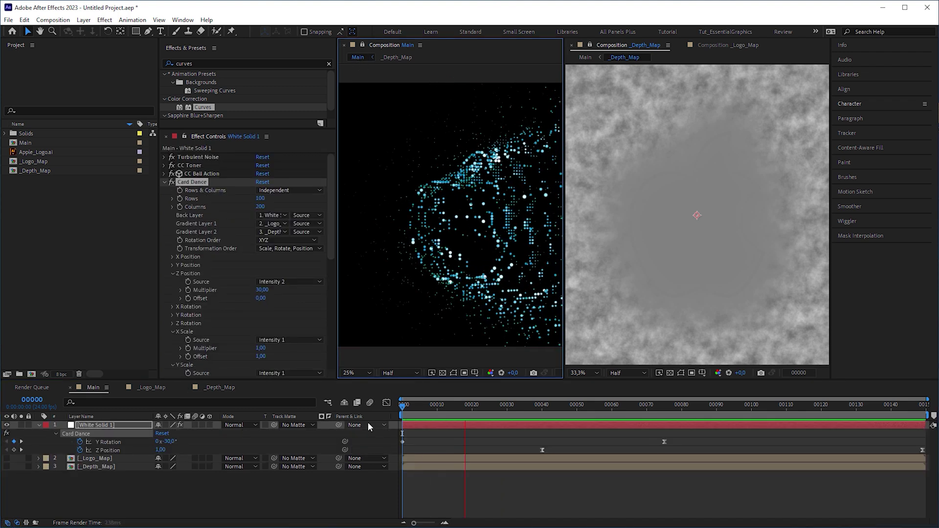
pyautogui.click(527, 430)
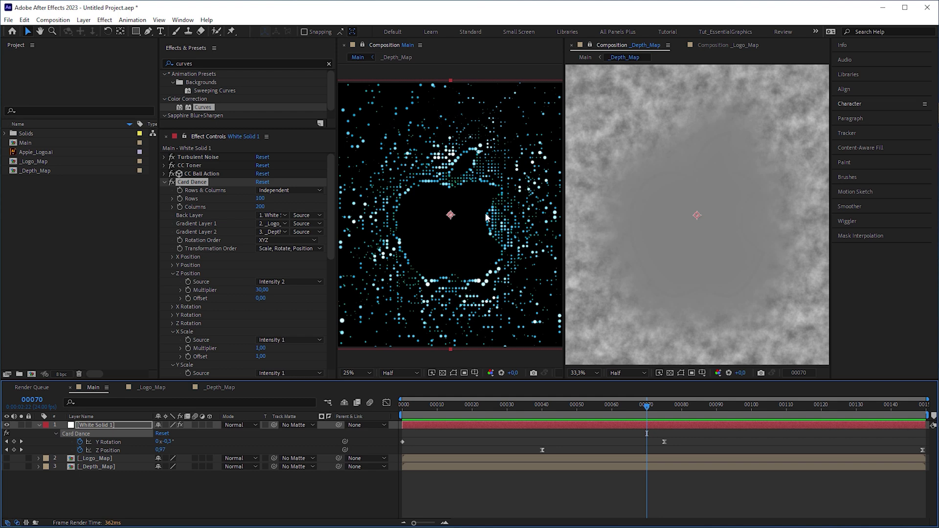
# Set the Card Dance X and Y Position multipliers to 0,02
pyautogui.click(172, 257)
pyautogui.click(173, 290)
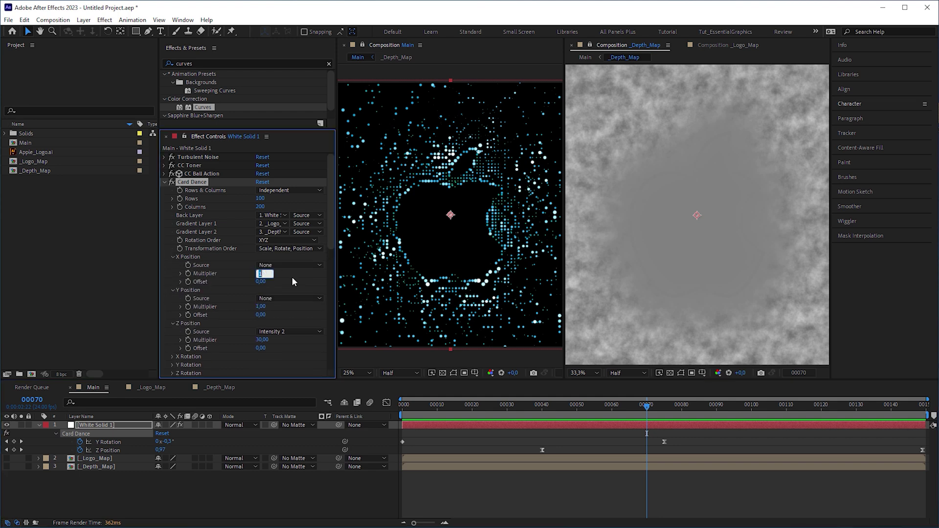
pyautogui.write('0,02')
pyautogui.press('Return')
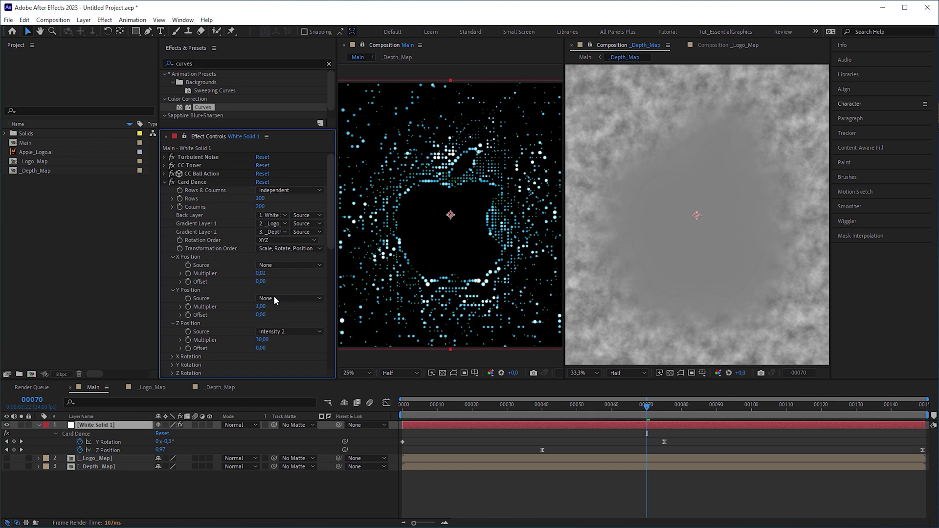
pyautogui.click(262, 306)
pyautogui.write('0,02')
pyautogui.press('Return')
# Use Intensity 1 as the source for both X Position and Y Position
pyautogui.click(300, 302)
pyautogui.click(300, 287)
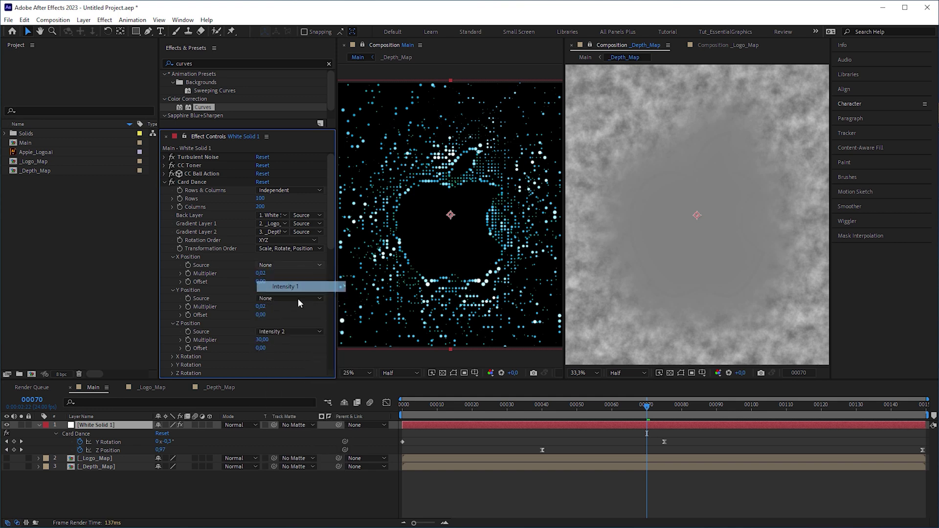
pyautogui.click(298, 300)
pyautogui.click(304, 319)
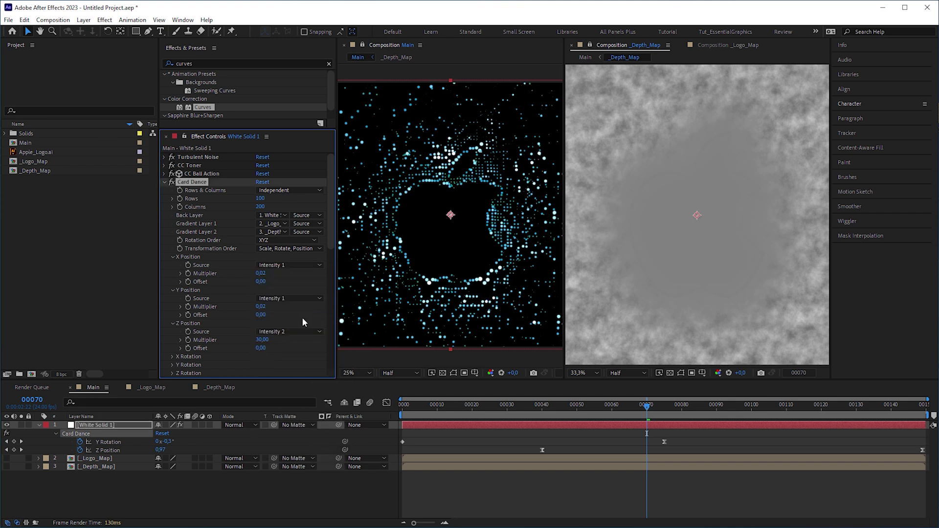
# Shrink the CC Ball Action ball size to 30
pyautogui.click(163, 173)
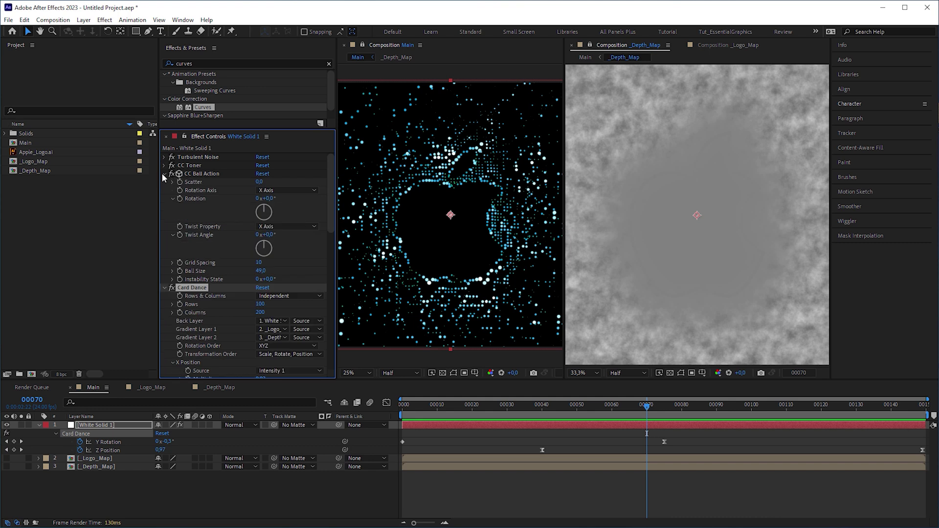
pyautogui.click(261, 271)
pyautogui.write('30')
pyautogui.press('Return')
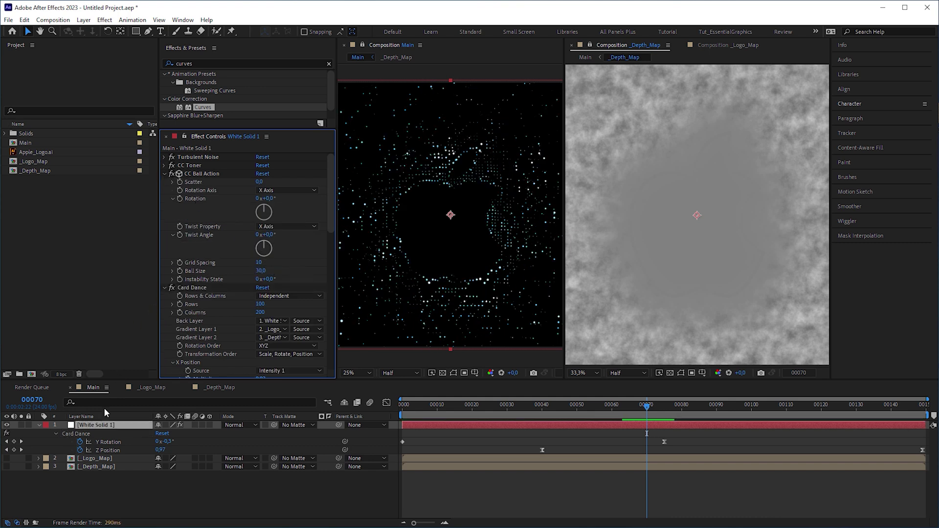
# Duplicate White Solid 1 and give the copy ball size 20 and X/Y multipliers of 0,05
pyautogui.hotkey('ctrl', 'd')
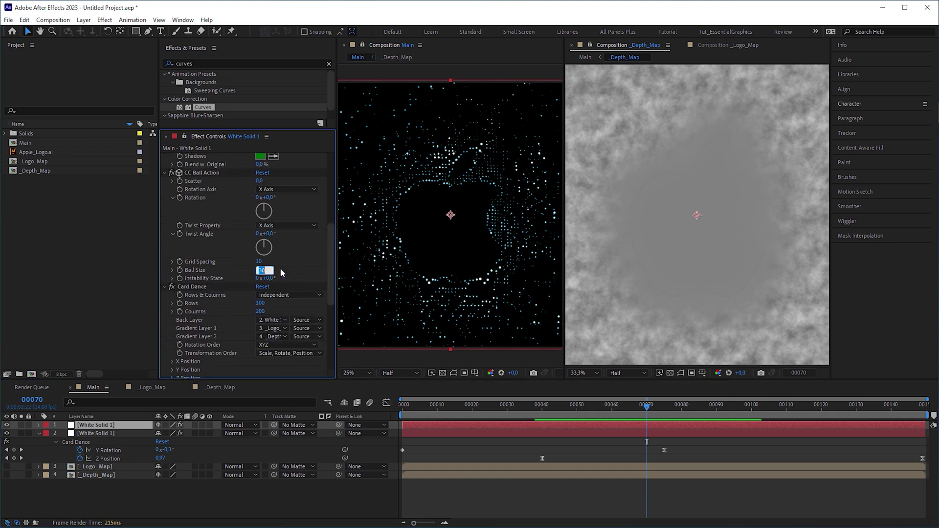
pyautogui.press('Return')
pyautogui.scroll(-5, 296, 270)
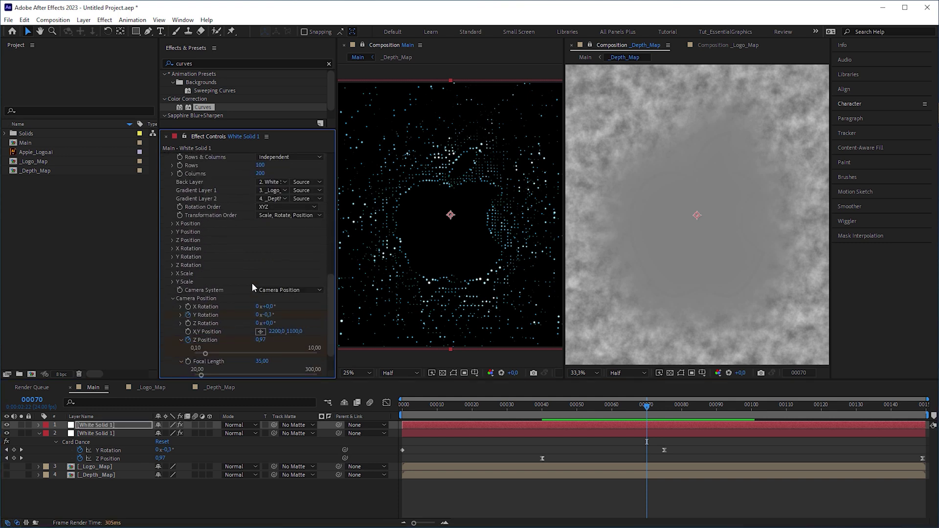
pyautogui.click(173, 240)
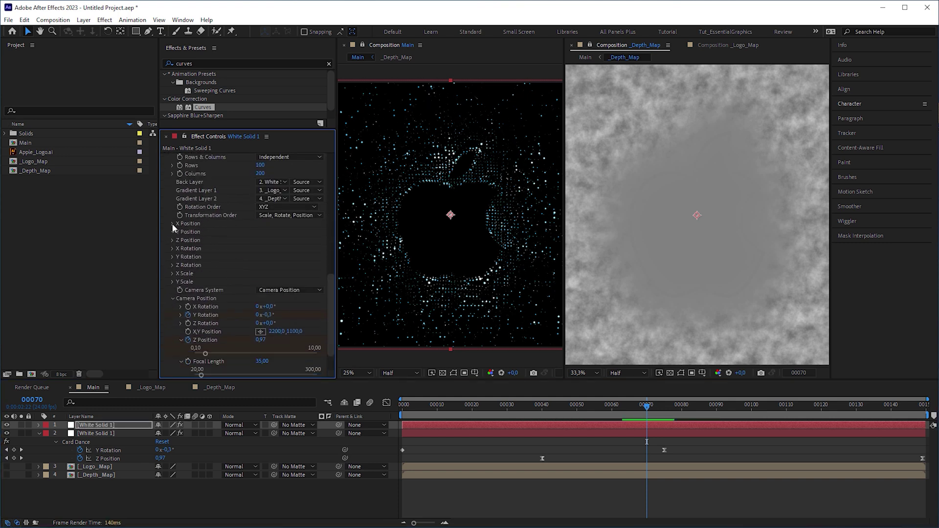
pyautogui.click(173, 232)
pyautogui.click(173, 224)
pyautogui.click(263, 240)
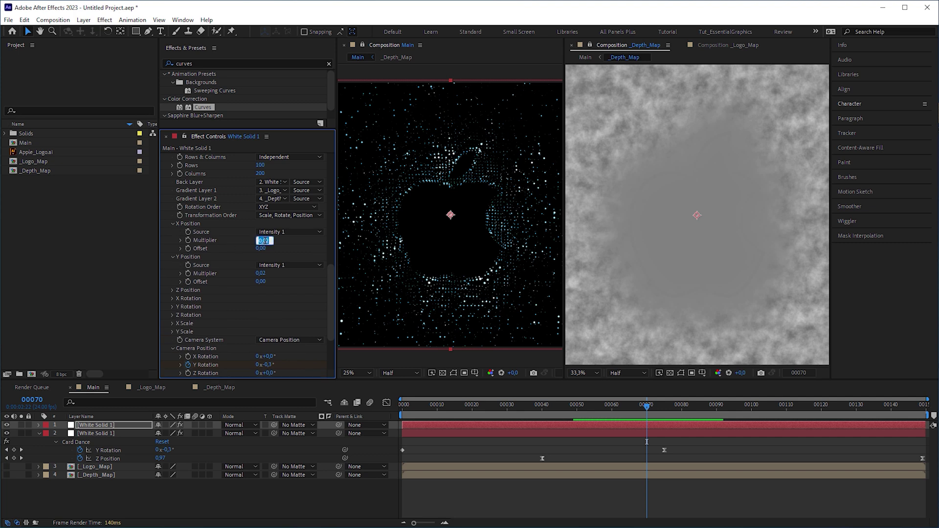
pyautogui.write('0,05')
pyautogui.click(263, 273)
pyautogui.write('0,05')
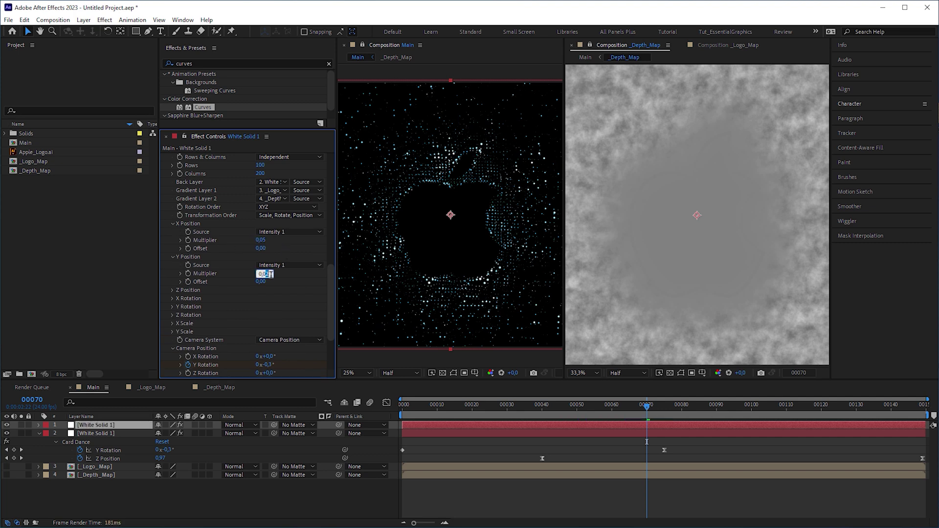
pyautogui.press('Return')
pyautogui.click(106, 433)
# Set Turbulent Noise fractal type to Dynamic and switch CC Toner to Pentone
pyautogui.click(163, 165)
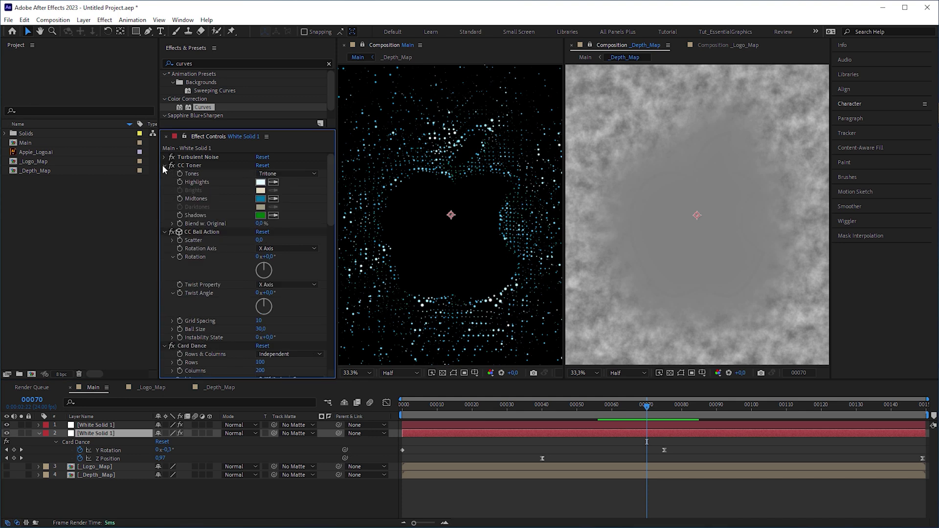
pyautogui.click(164, 157)
pyautogui.click(277, 165)
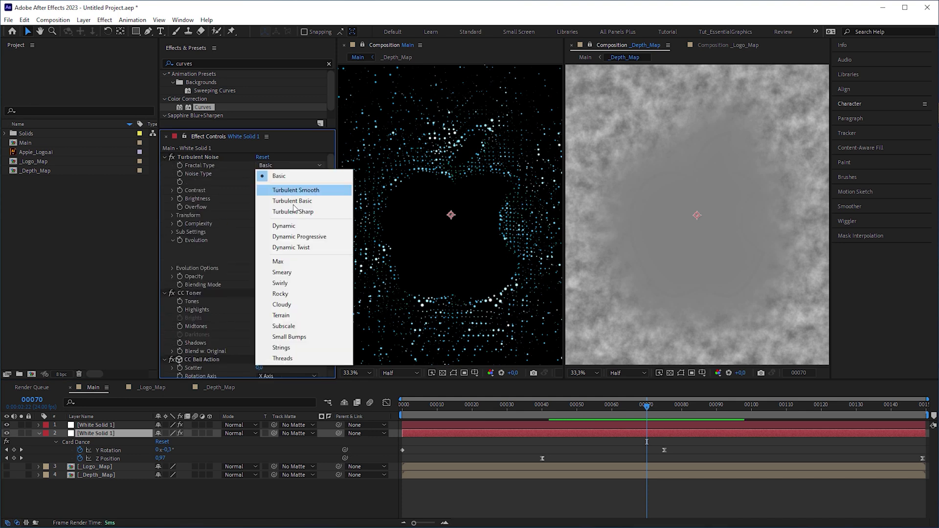
pyautogui.click(286, 225)
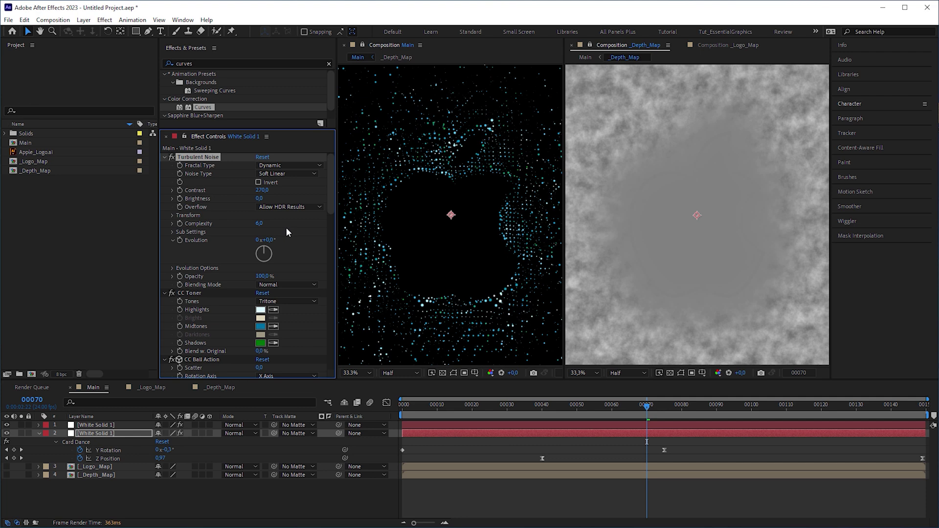
pyautogui.click(293, 301)
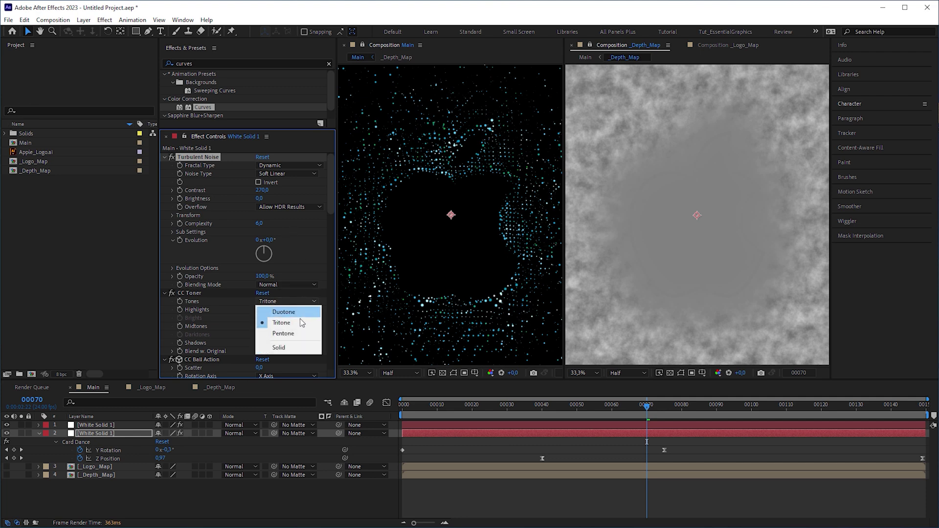
pyautogui.click(283, 333)
# Tint the toner with light blue midtones, teal darktones and grey shadows
pyautogui.click(260, 309)
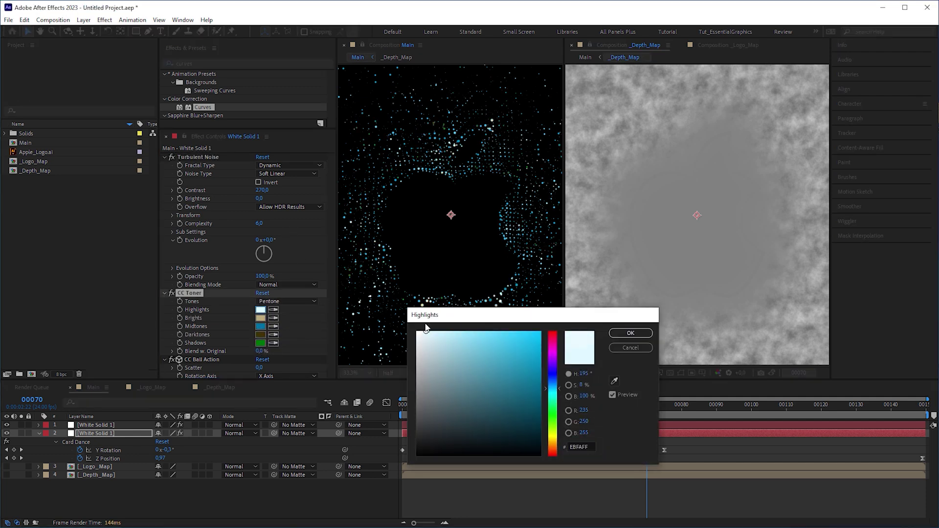
pyautogui.press('Return')
pyautogui.click(261, 318)
pyautogui.press('Return')
pyautogui.click(261, 326)
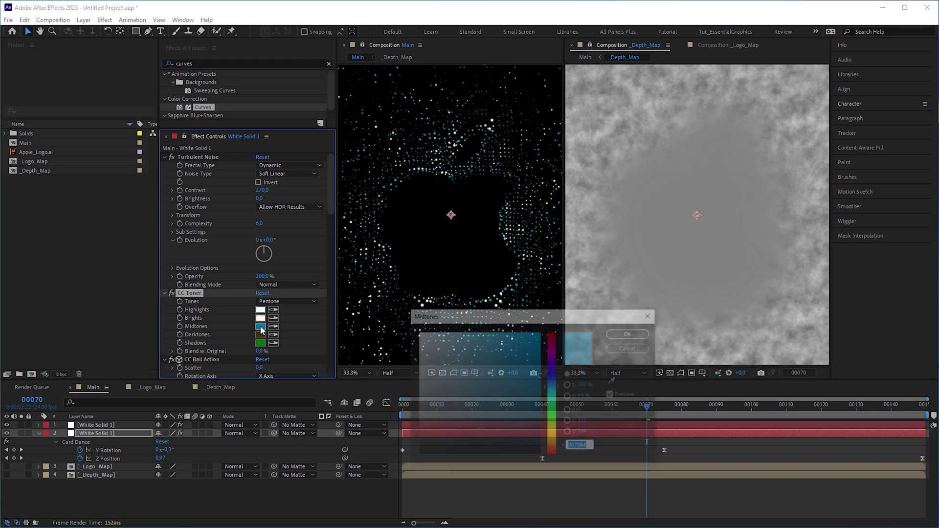
pyautogui.click(453, 350)
pyautogui.press('Return')
pyautogui.click(260, 334)
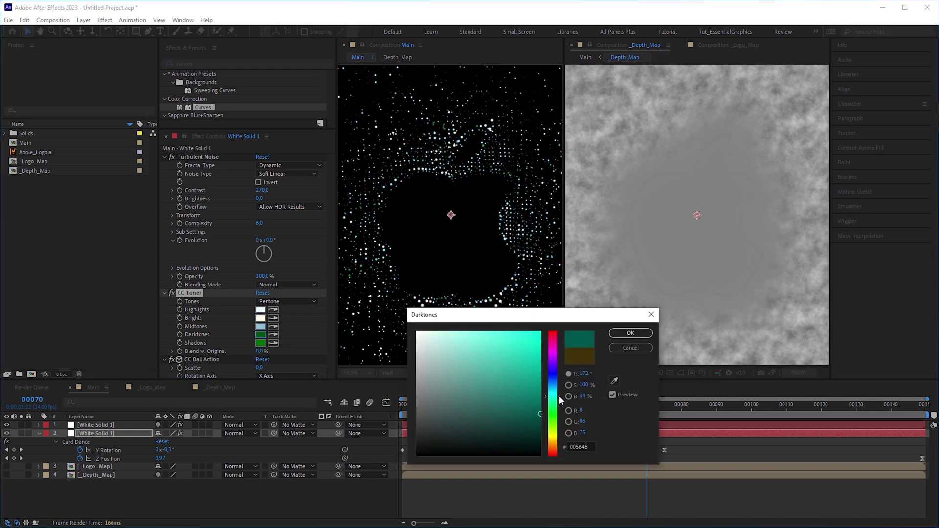
pyautogui.press('Return')
pyautogui.click(260, 343)
pyautogui.click(424, 356)
pyautogui.press('Return')
pyautogui.click(164, 157)
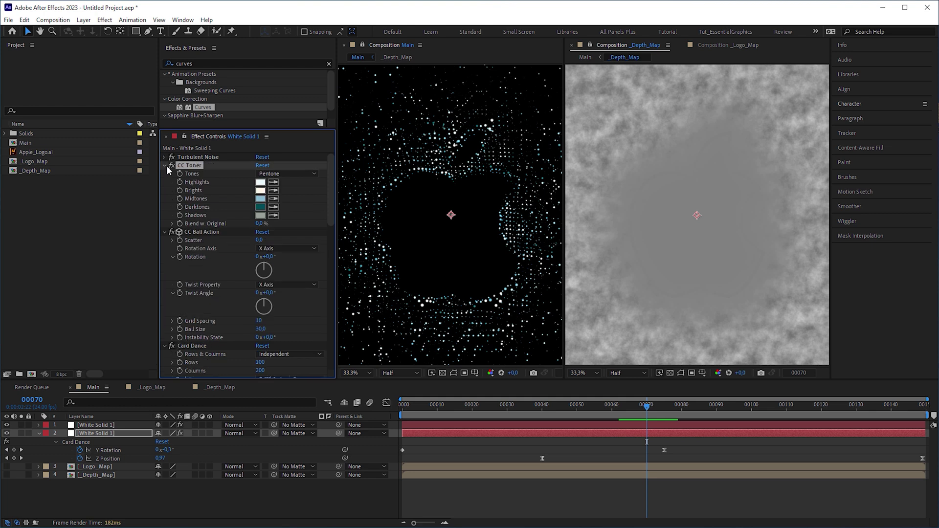
pyautogui.click(165, 165)
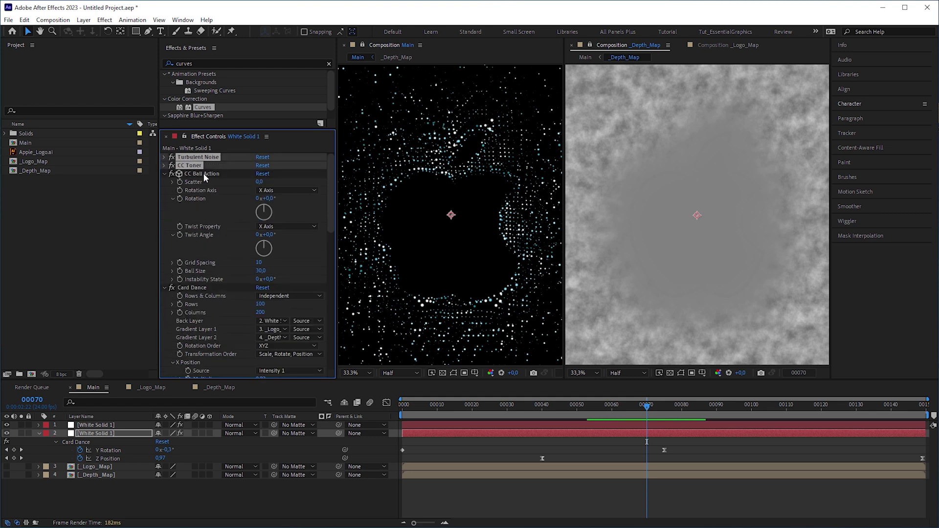
# Copy the Turbulent Noise and CC Toner settings to the top White Solid 1 layer and widen the Main view
pyautogui.click(92, 428)
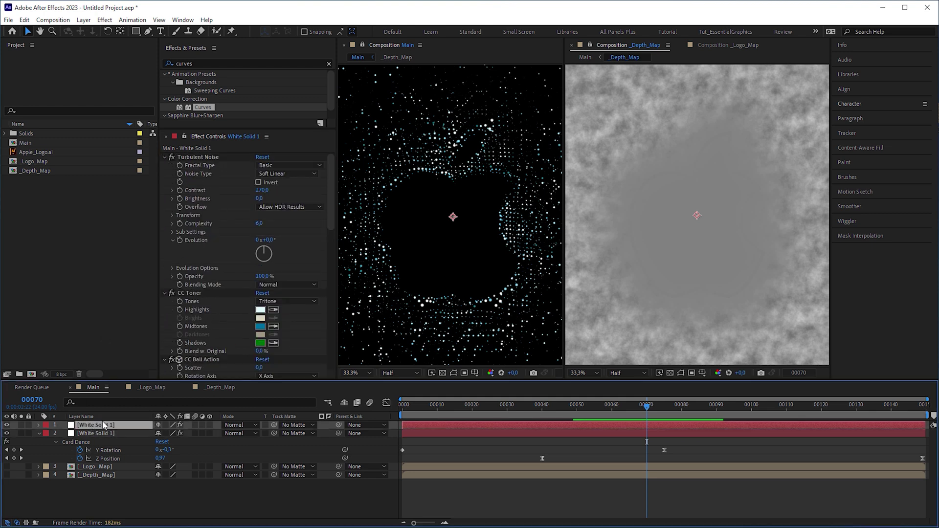
pyautogui.click(164, 157)
pyautogui.click(164, 166)
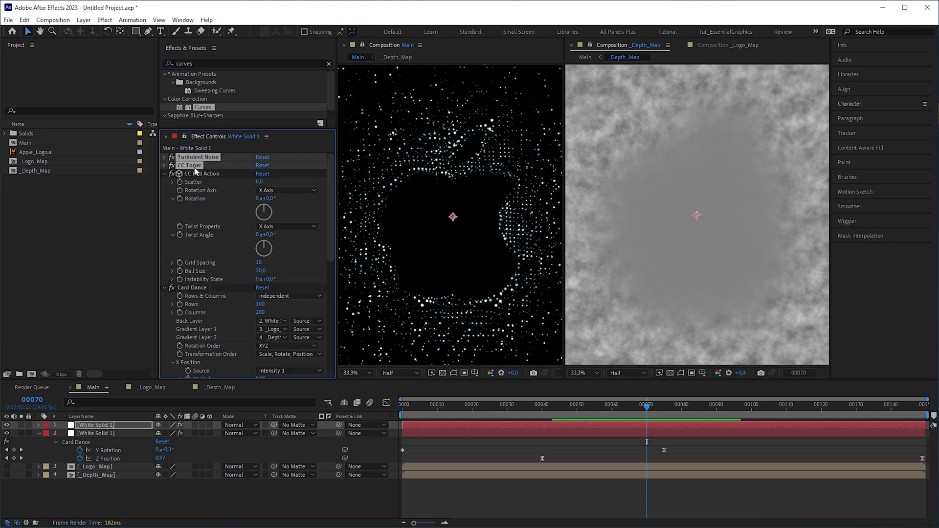
pyautogui.hotkey('ctrl', '`')
pyautogui.hotkey('shift', '/')
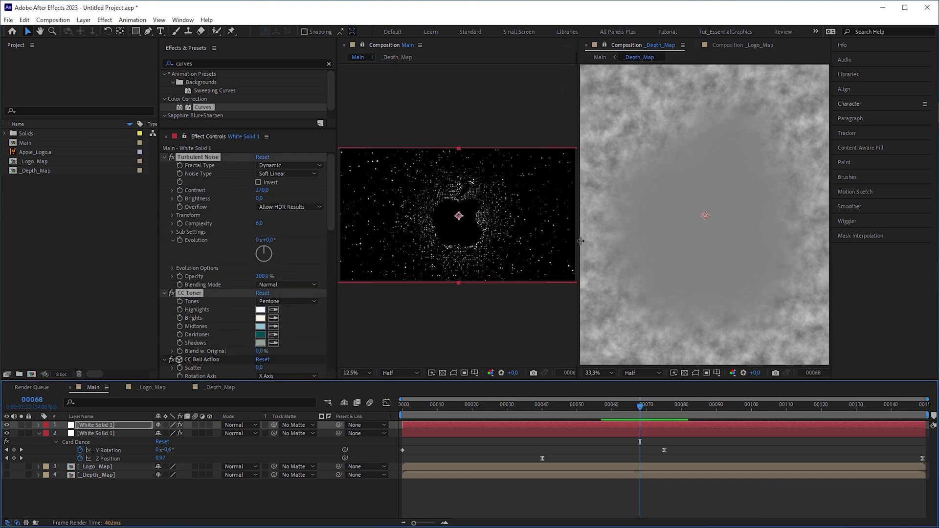
pyautogui.moveTo(564, 215); pyautogui.dragTo(654, 215)
# Go back to frame 00017 and duplicate the second particle layer
pyautogui.click(521, 414)
pyautogui.moveTo(521, 415); pyautogui.dragTo(461, 414)
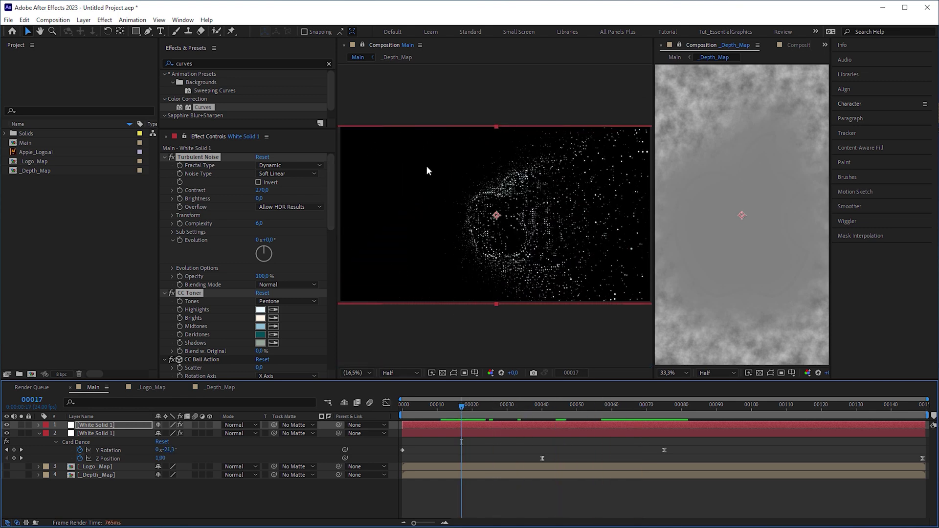
pyautogui.click(101, 433)
pyautogui.hotkey('ctrl', 'd')
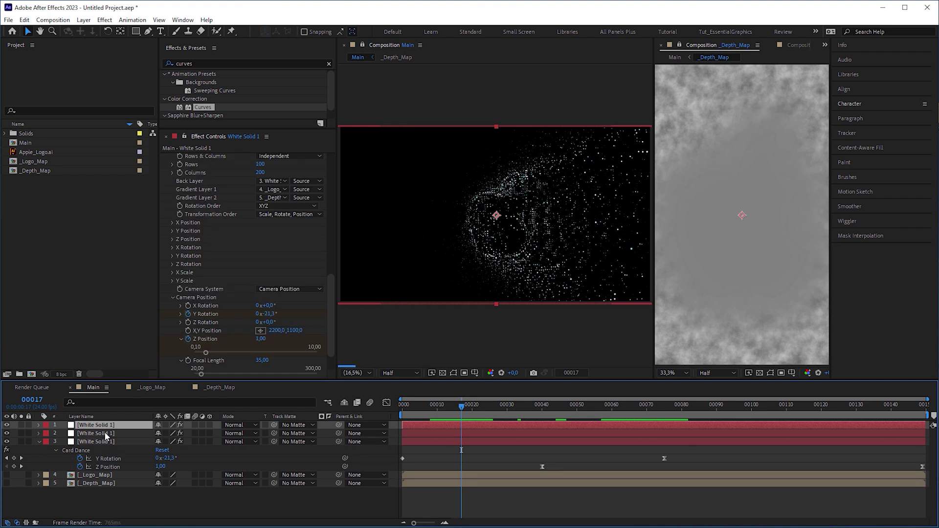
# Duplicate _Depth_Map as _Star_Map, add it to Main as layer 6, and open its viewer beside Main
pyautogui.click(47, 171)
pyautogui.hotkey('ctrl', 'd')
pyautogui.press('Return')
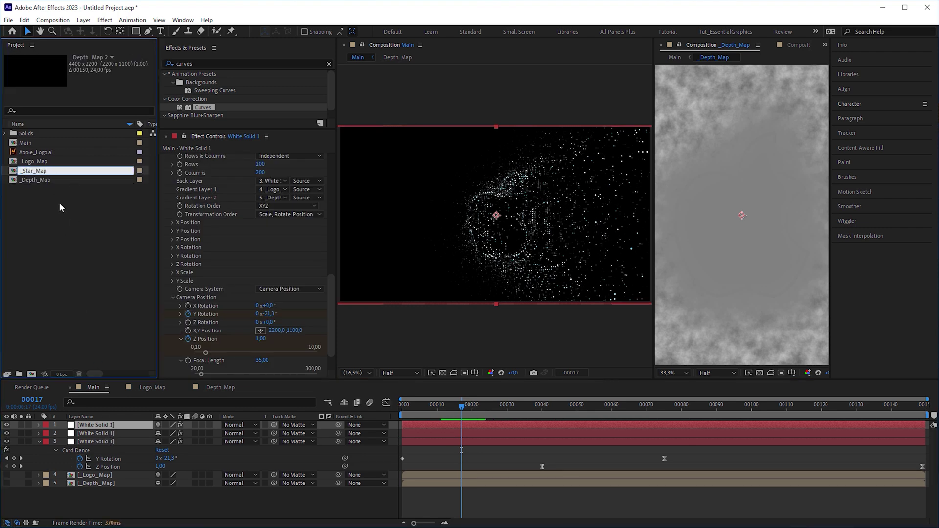
pyautogui.press('Return')
pyautogui.moveTo(68, 302); pyautogui.dragTo(93, 490)
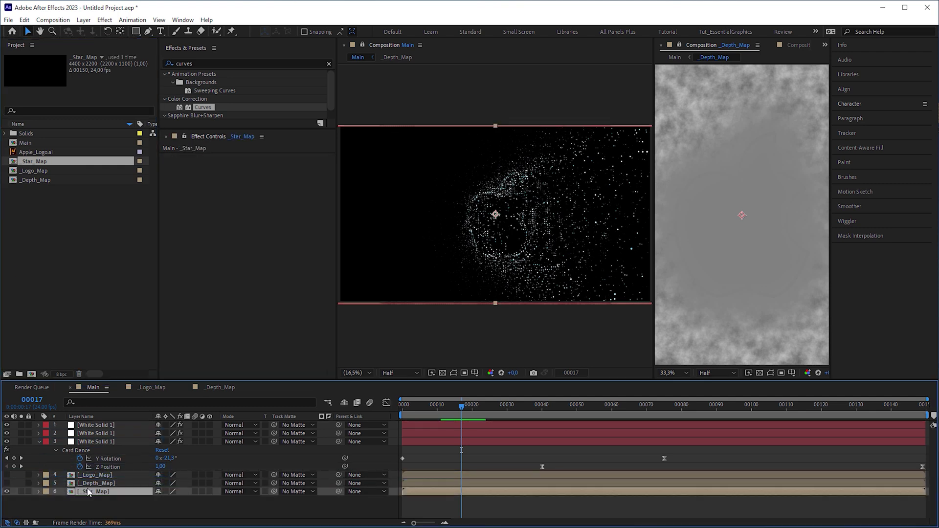
pyautogui.doubleClick(105, 491)
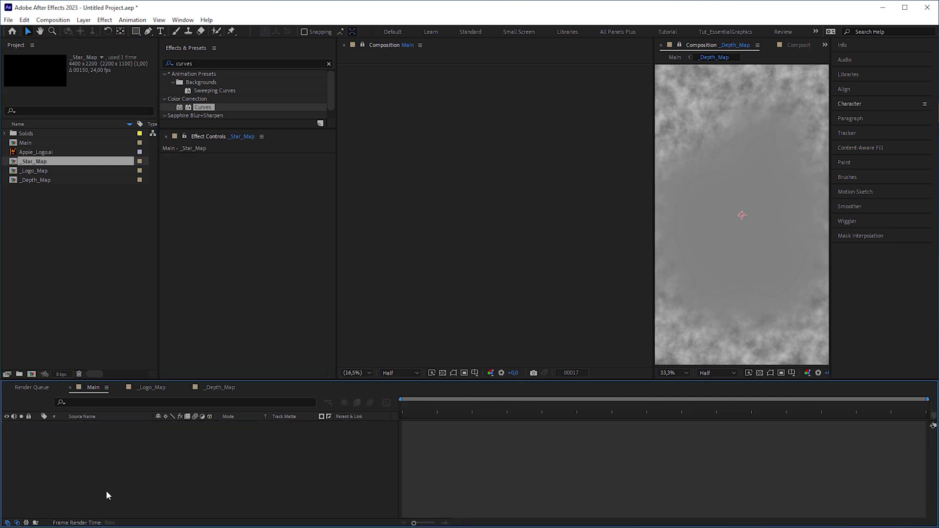
pyautogui.click(472, 47)
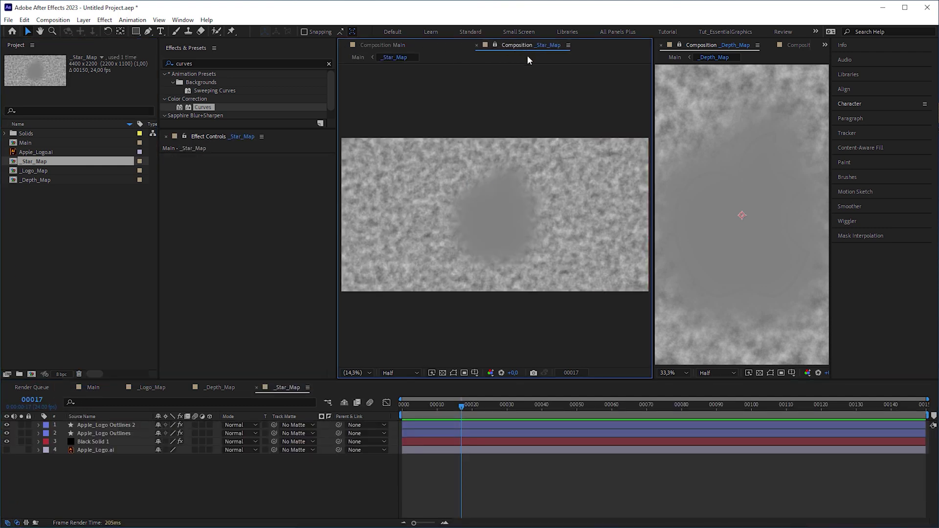
pyautogui.moveTo(528, 60); pyautogui.dragTo(797, 199)
# On the top particle layer in Main, set Card Dance Gradient Layer 1 to _Star_Map
pyautogui.click(356, 58)
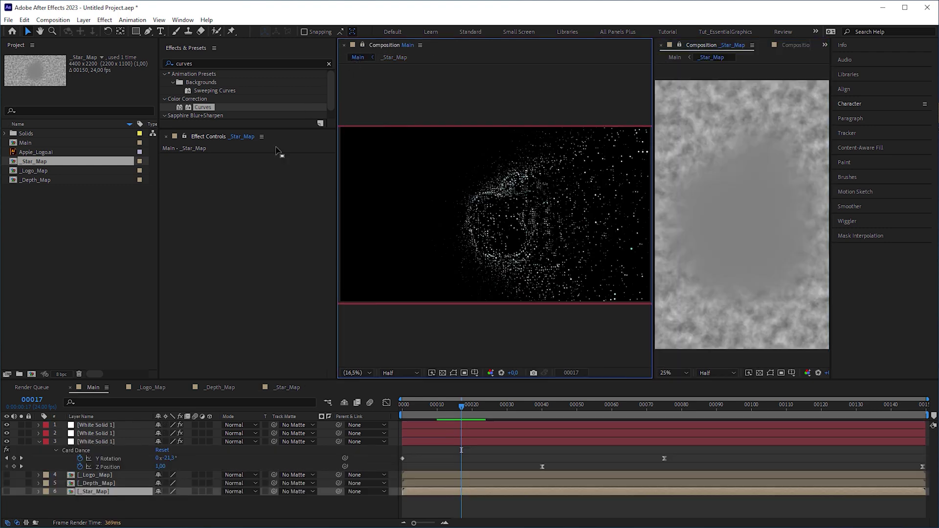
pyautogui.click(112, 426)
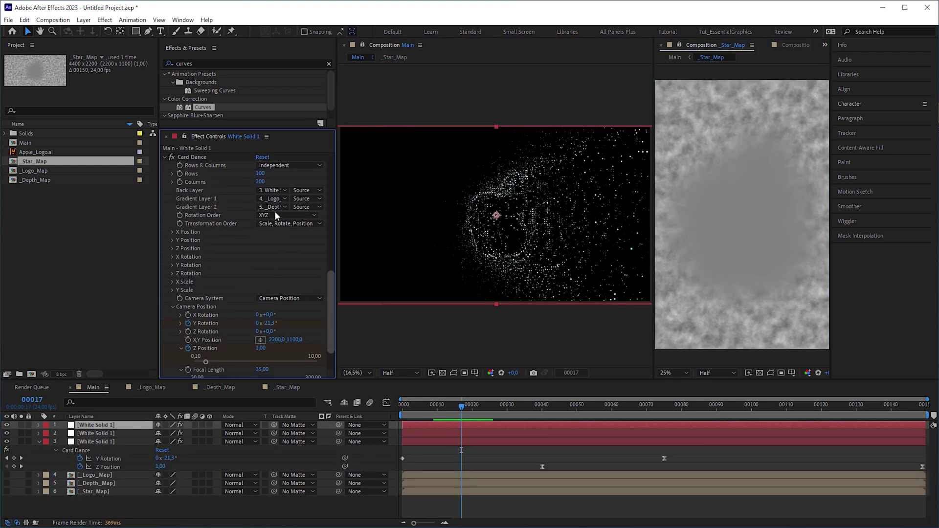
pyautogui.click(282, 201)
pyautogui.click(299, 277)
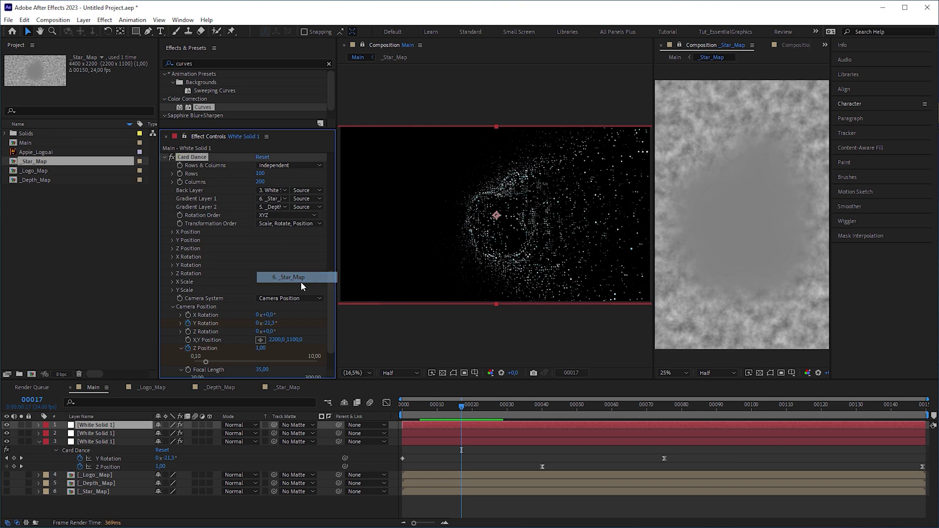
# Set that layer's ball size to 15 and its Z Position multiplier to 40
pyautogui.scroll(4, 330, 280)
pyautogui.scroll(2, 323, 274)
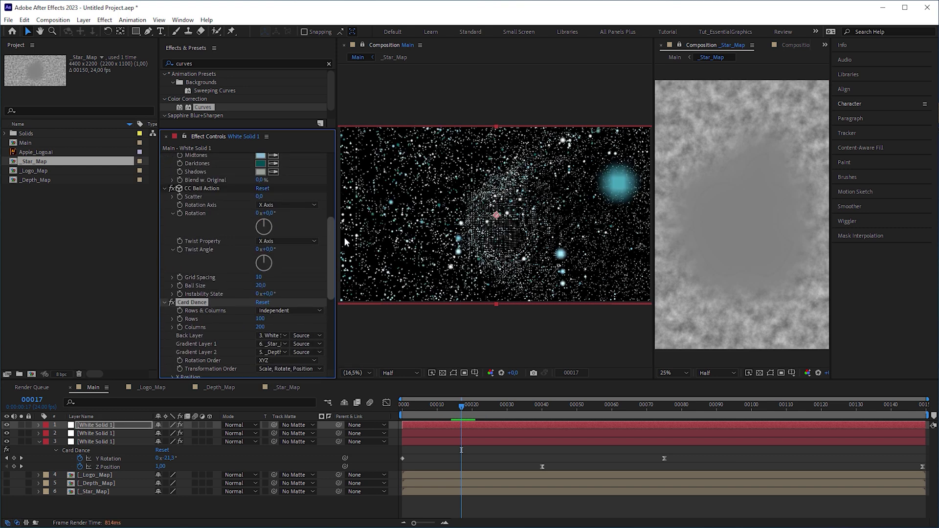
pyautogui.click(260, 284)
pyautogui.write('15')
pyautogui.press('Return')
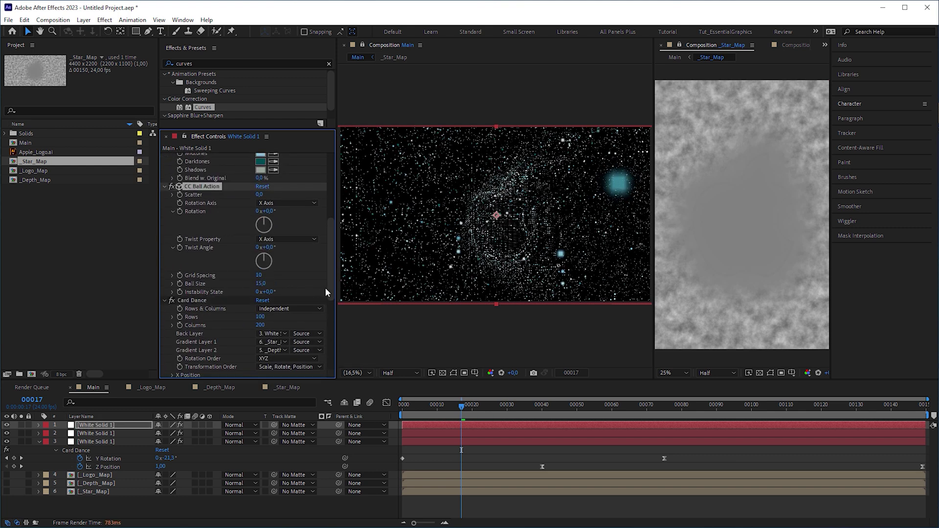
pyautogui.scroll(-4, 325, 288)
pyautogui.click(174, 296)
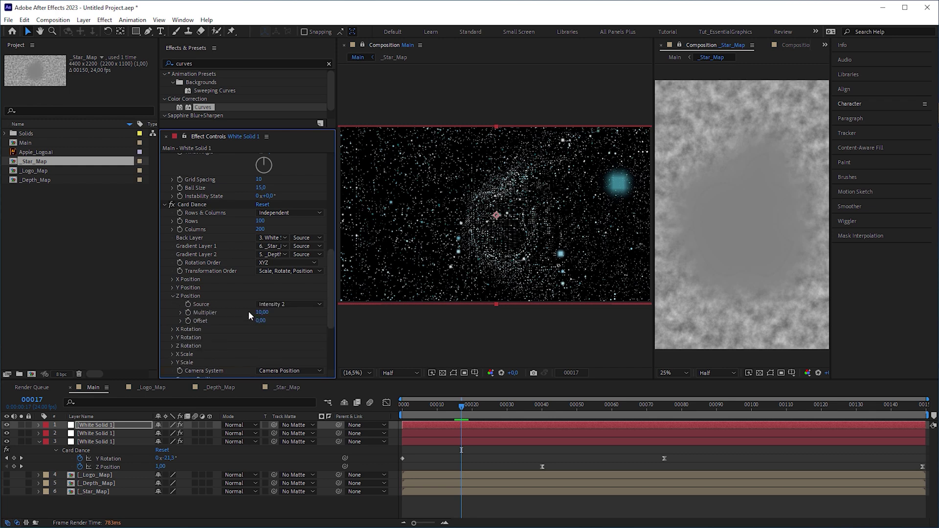
pyautogui.moveTo(259, 312); pyautogui.dragTo(392, 466)
pyautogui.moveTo(461, 405); pyautogui.dragTo(546, 421)
pyautogui.click(709, 63)
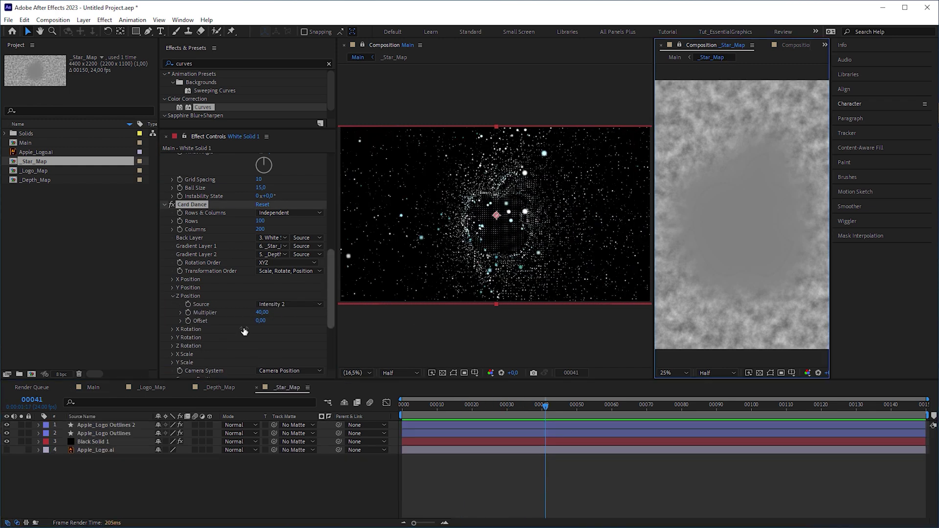
# Fill the Apple_Logo Outlines shape with black
pyautogui.click(103, 434)
pyautogui.click(384, 32)
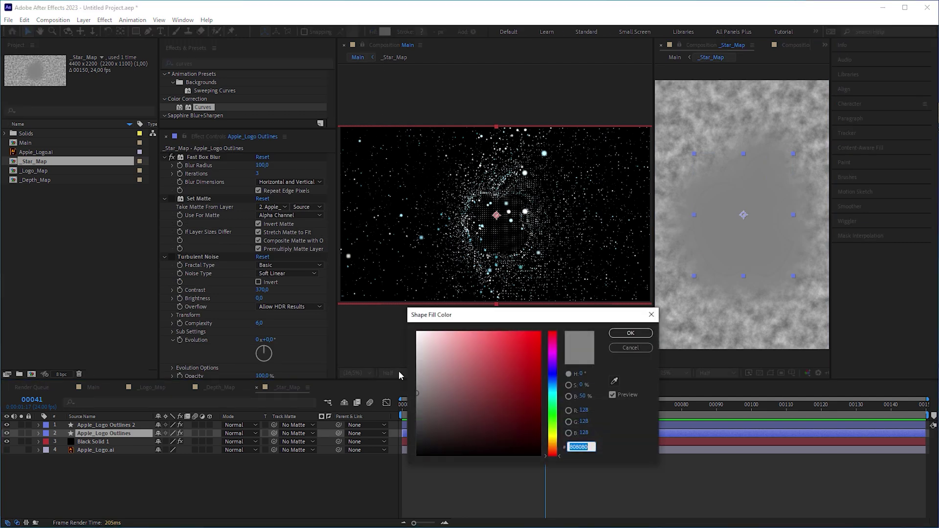
pyautogui.moveTo(410, 413); pyautogui.dragTo(388, 482)
pyautogui.press('Return')
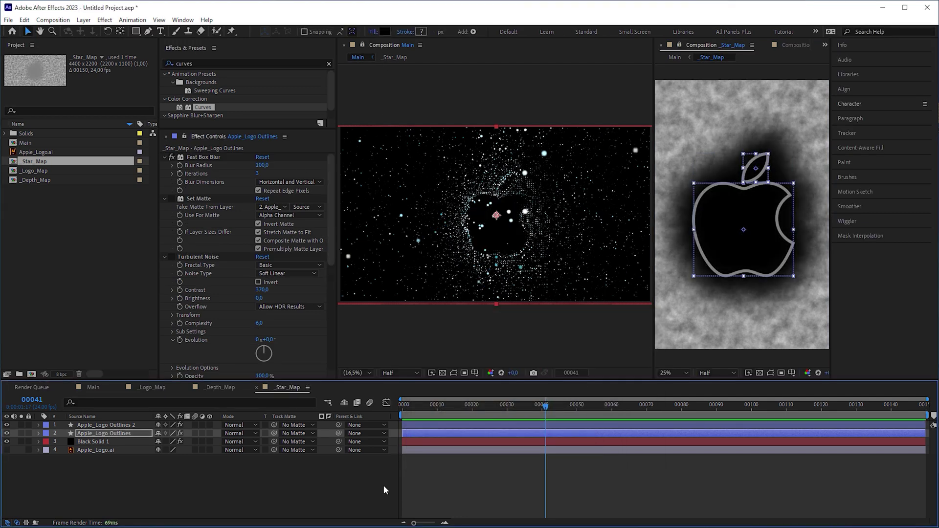
# Raise Black Solid 1's Turbulent Noise contrast to 105 and close the _Star_Map viewer
pyautogui.click(130, 443)
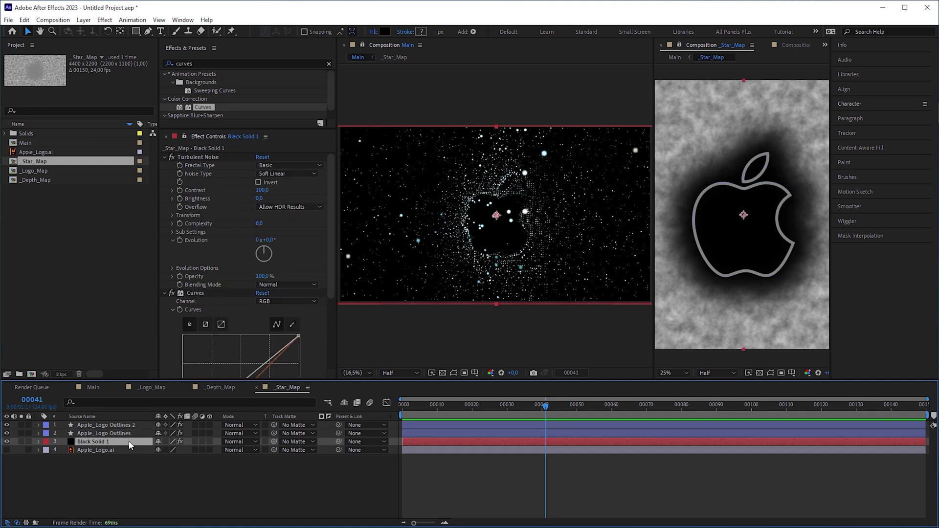
pyautogui.moveTo(262, 190)
pyautogui.mouseDown()
pyautogui.moveTo(302, 193)
pyautogui.moveTo(251, 199)
pyautogui.mouseUp()
pyautogui.click(661, 46)
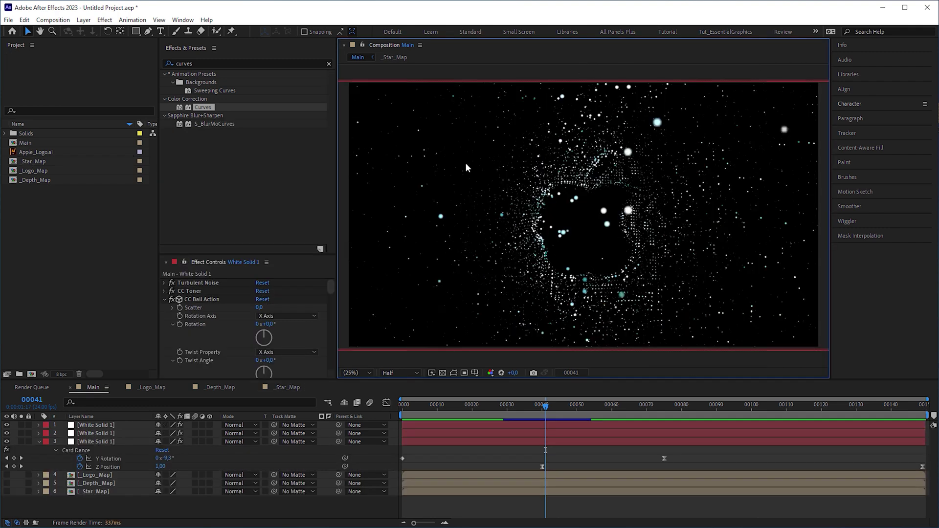
# Add a new adjustment layer above the top particle layer and apply Stylize > Glow to it
pyautogui.click(125, 426)
pyautogui.hotkey('ctrl', 'alt', 'y')
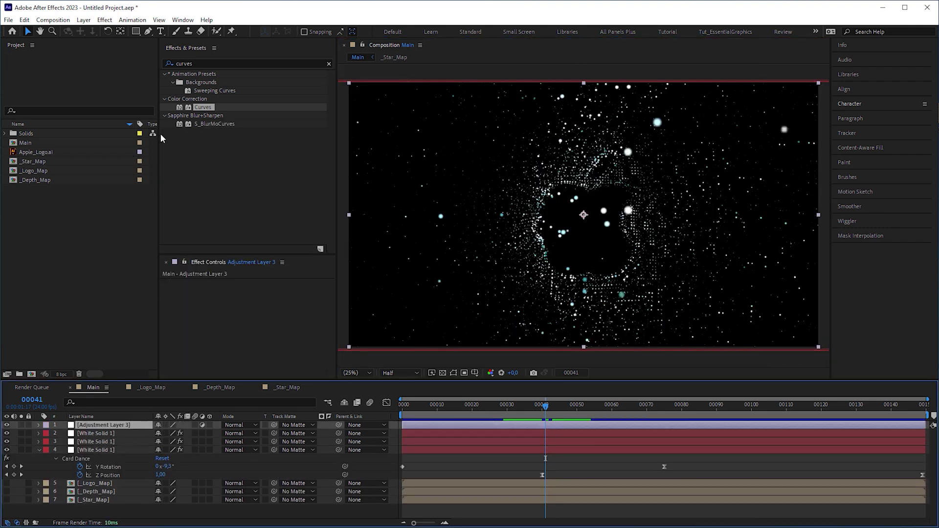
pyautogui.doubleClick(184, 64)
pyautogui.write('glow')
pyautogui.moveTo(201, 240); pyautogui.dragTo(204, 244)
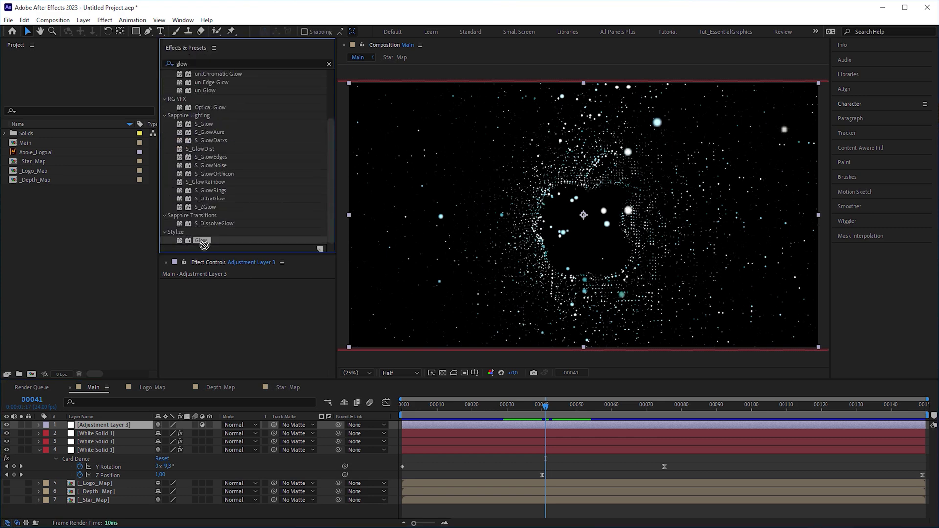
pyautogui.moveTo(224, 314); pyautogui.dragTo(226, 315)
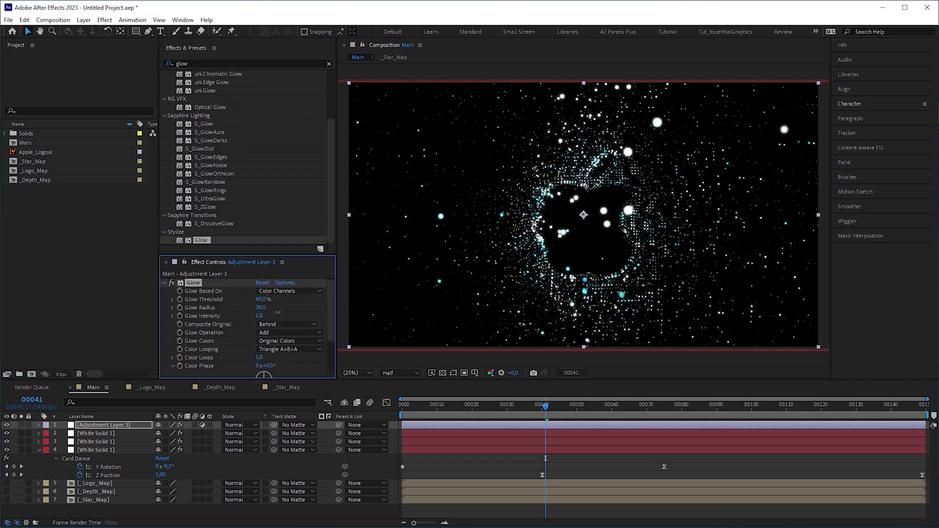